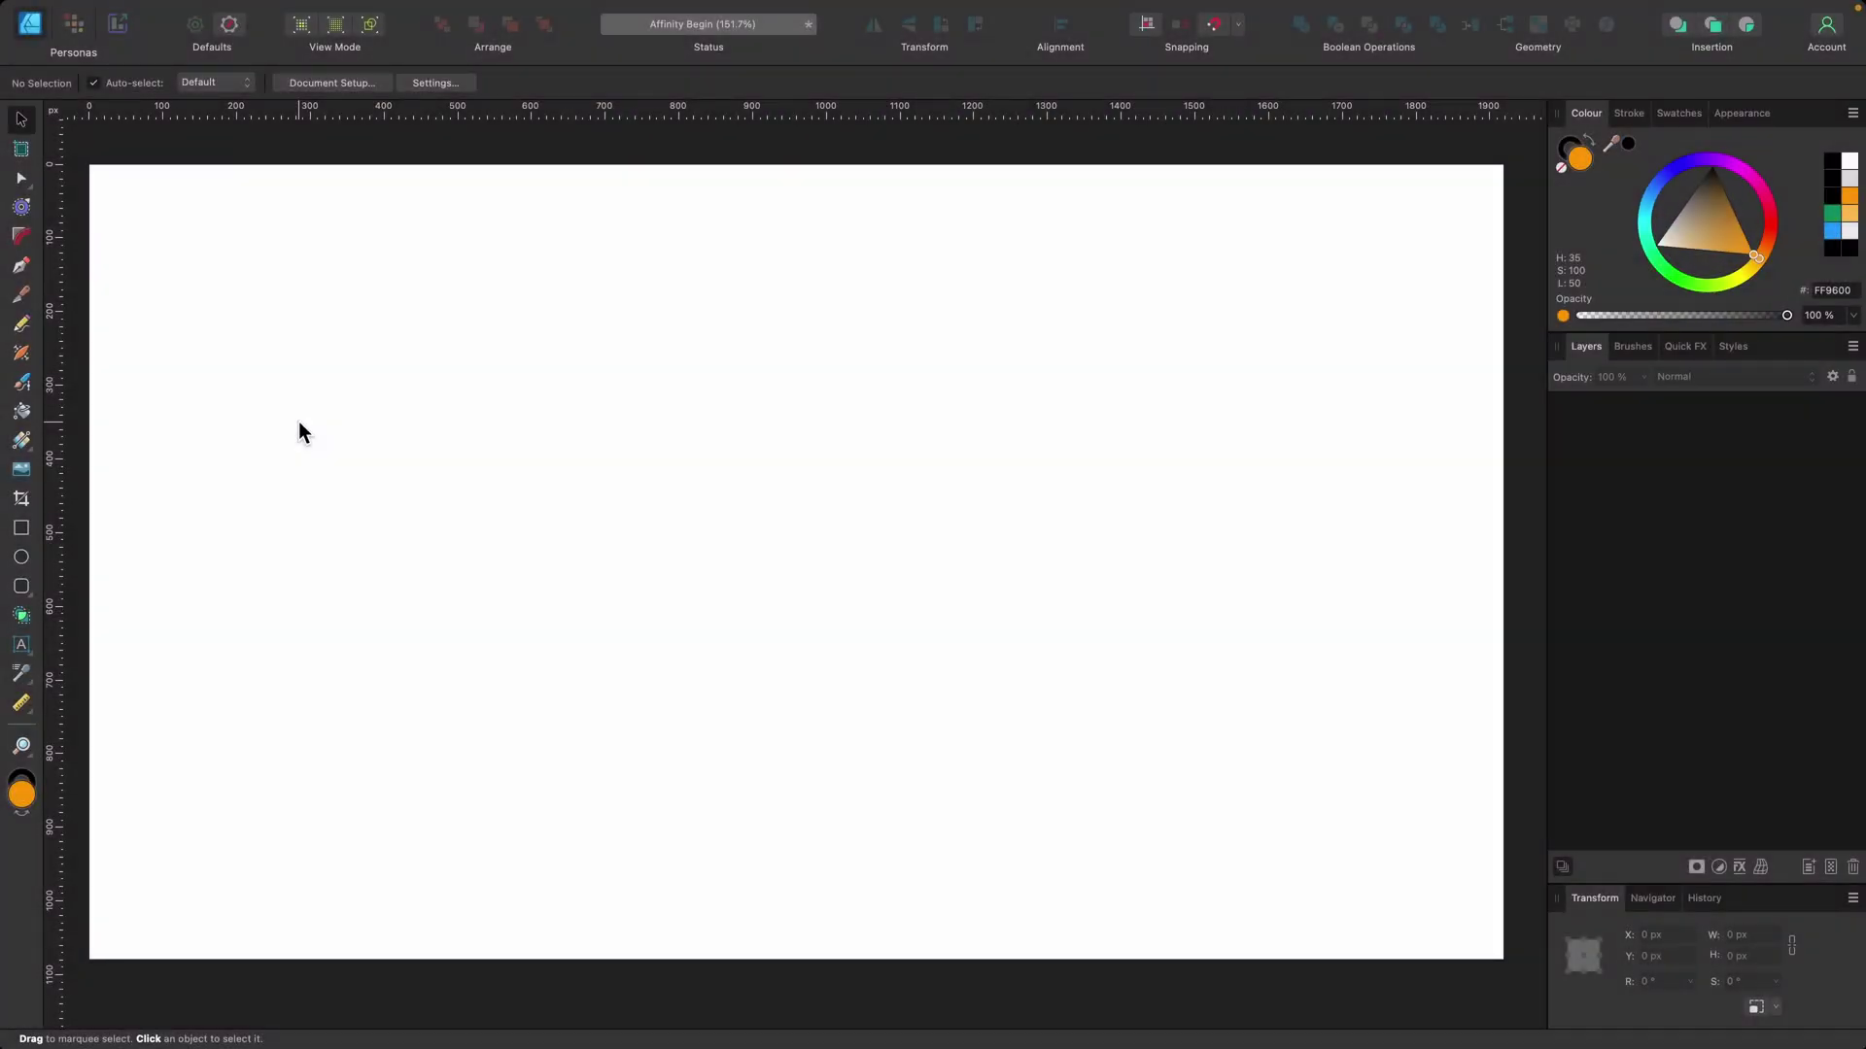
- Draw a square near the top-left, recolour it blue, and draw a matching circle beside it
left_click(21, 528)
left_click_drag(147, 201, 321, 374)
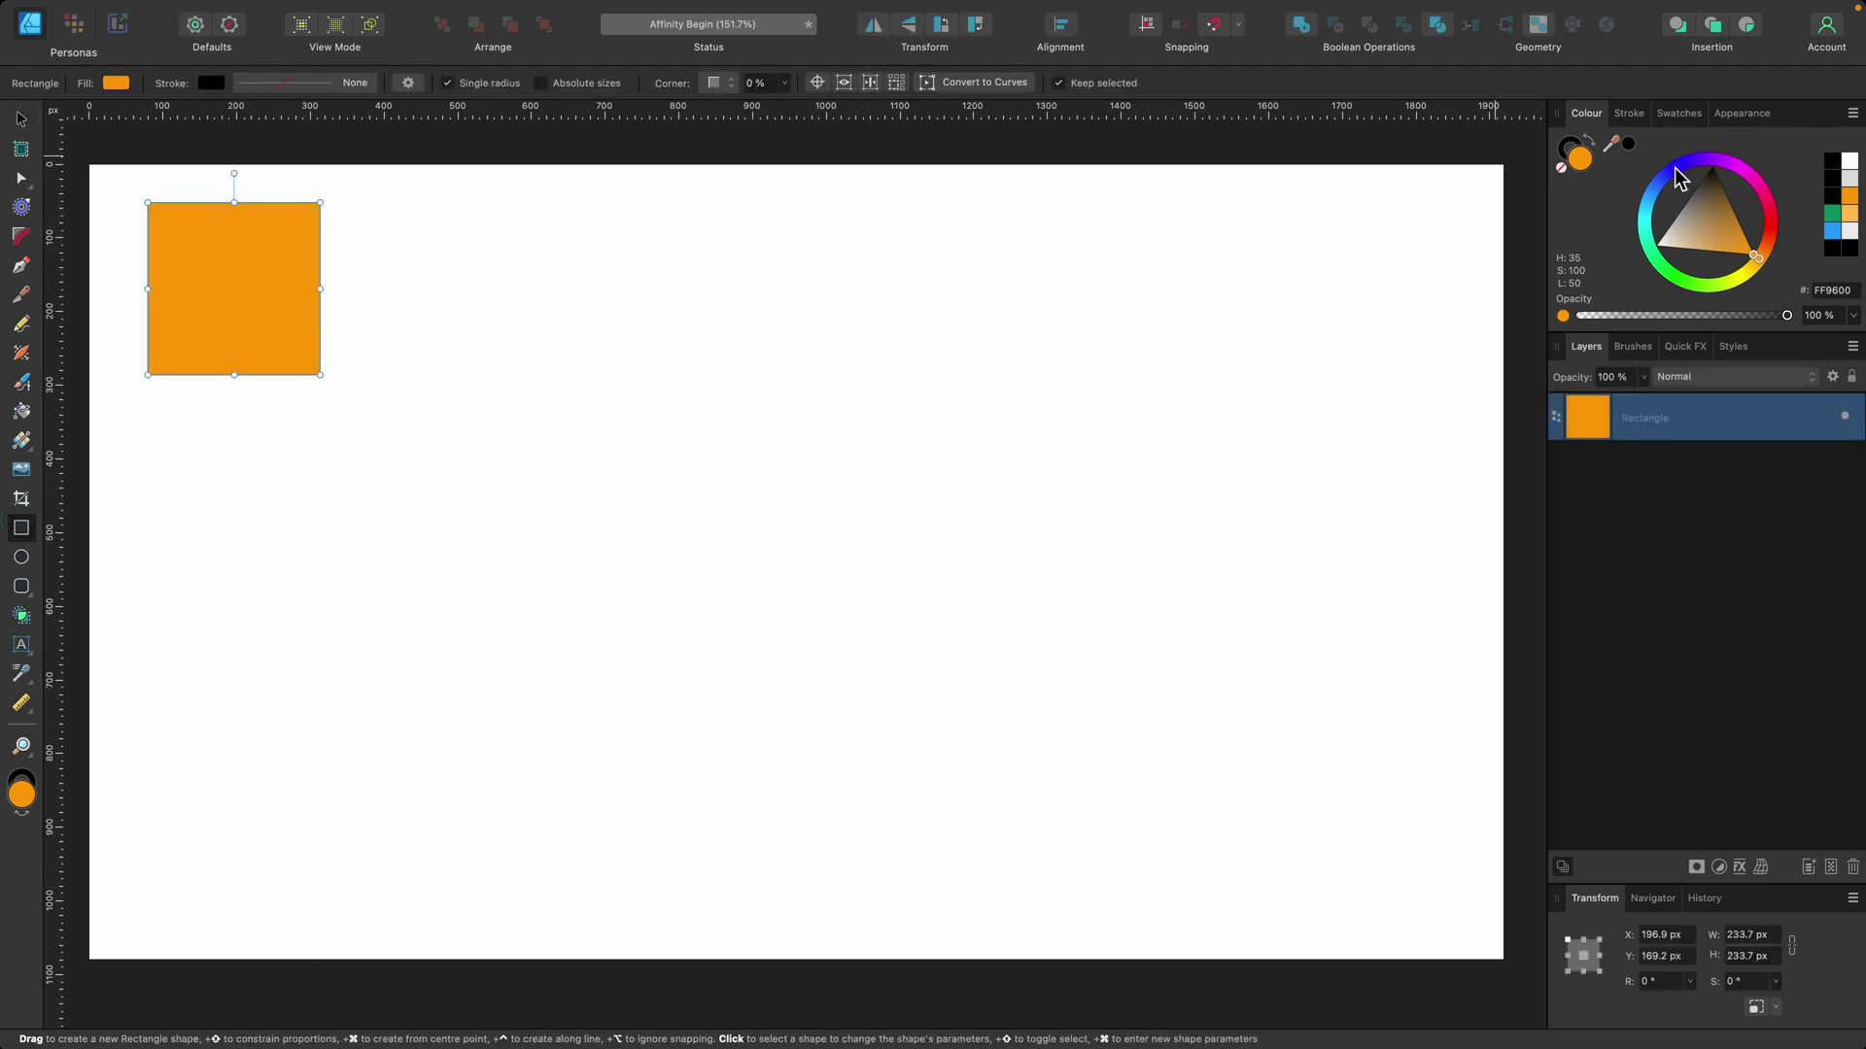
left_click_drag(1675, 168, 1653, 199)
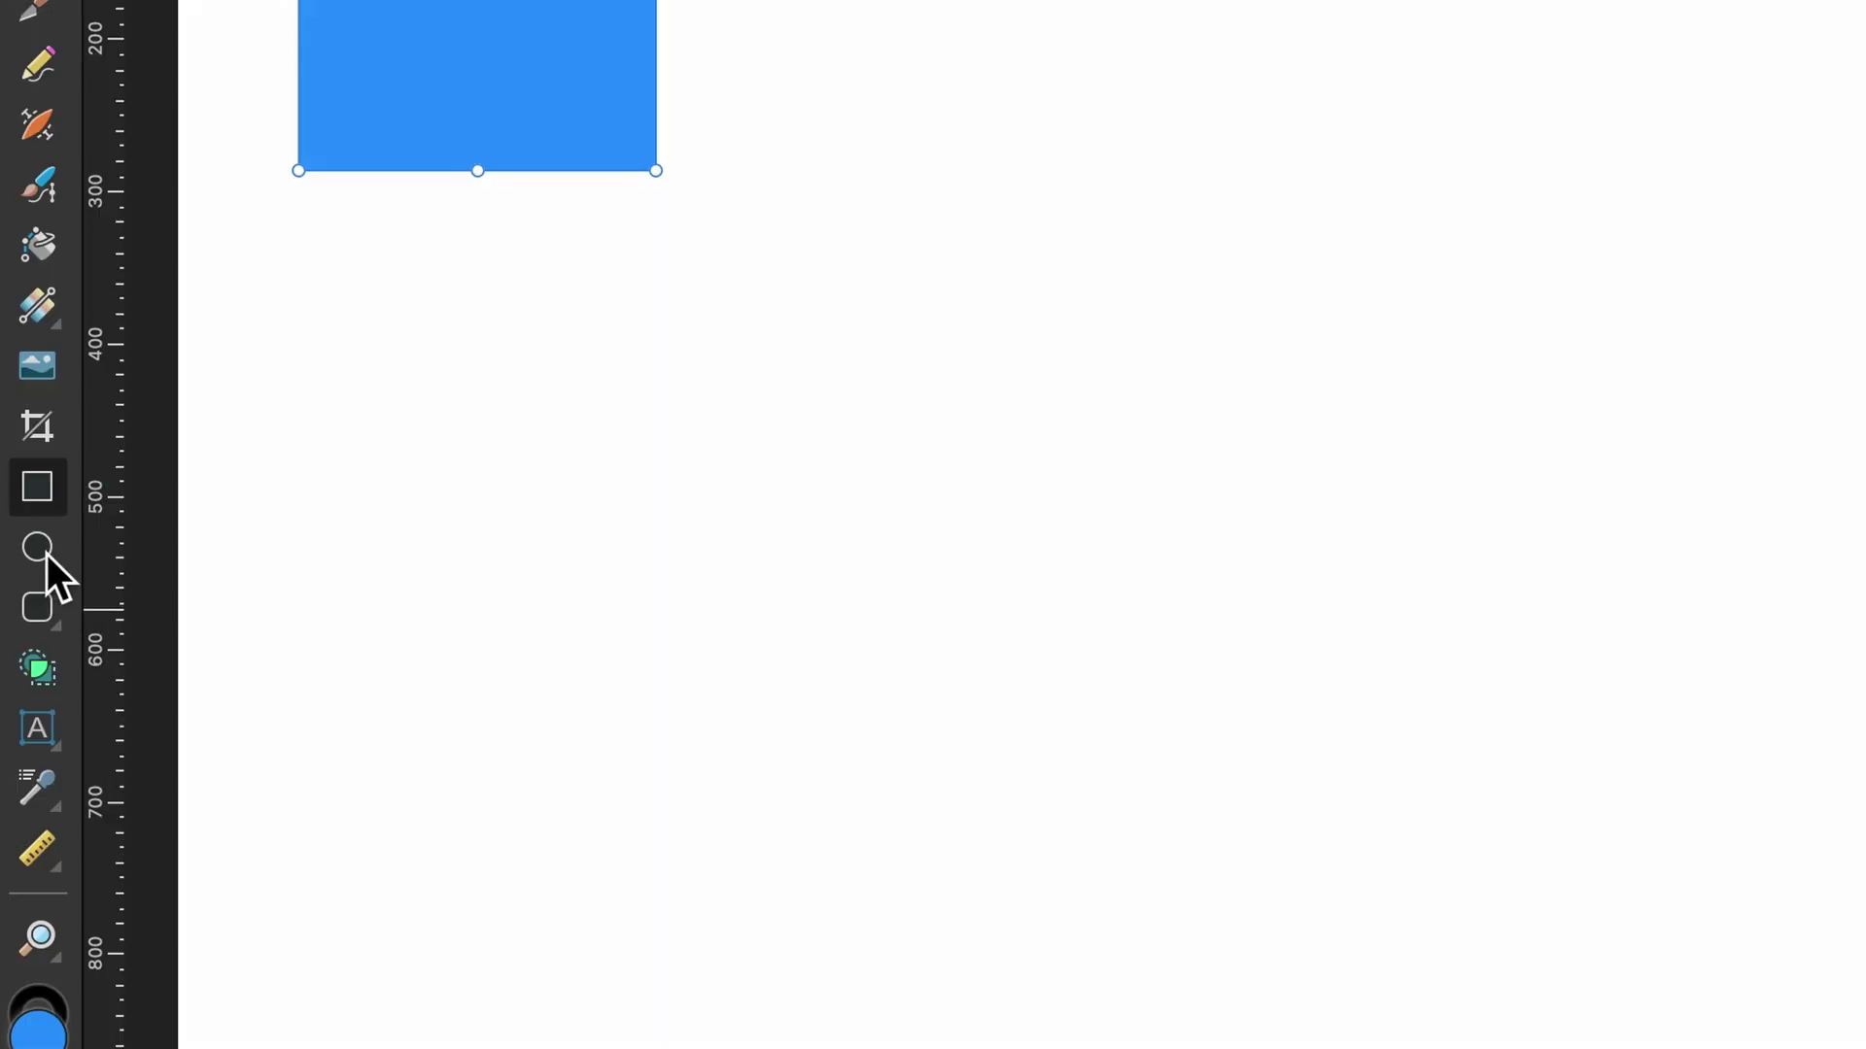
left_click(20, 557)
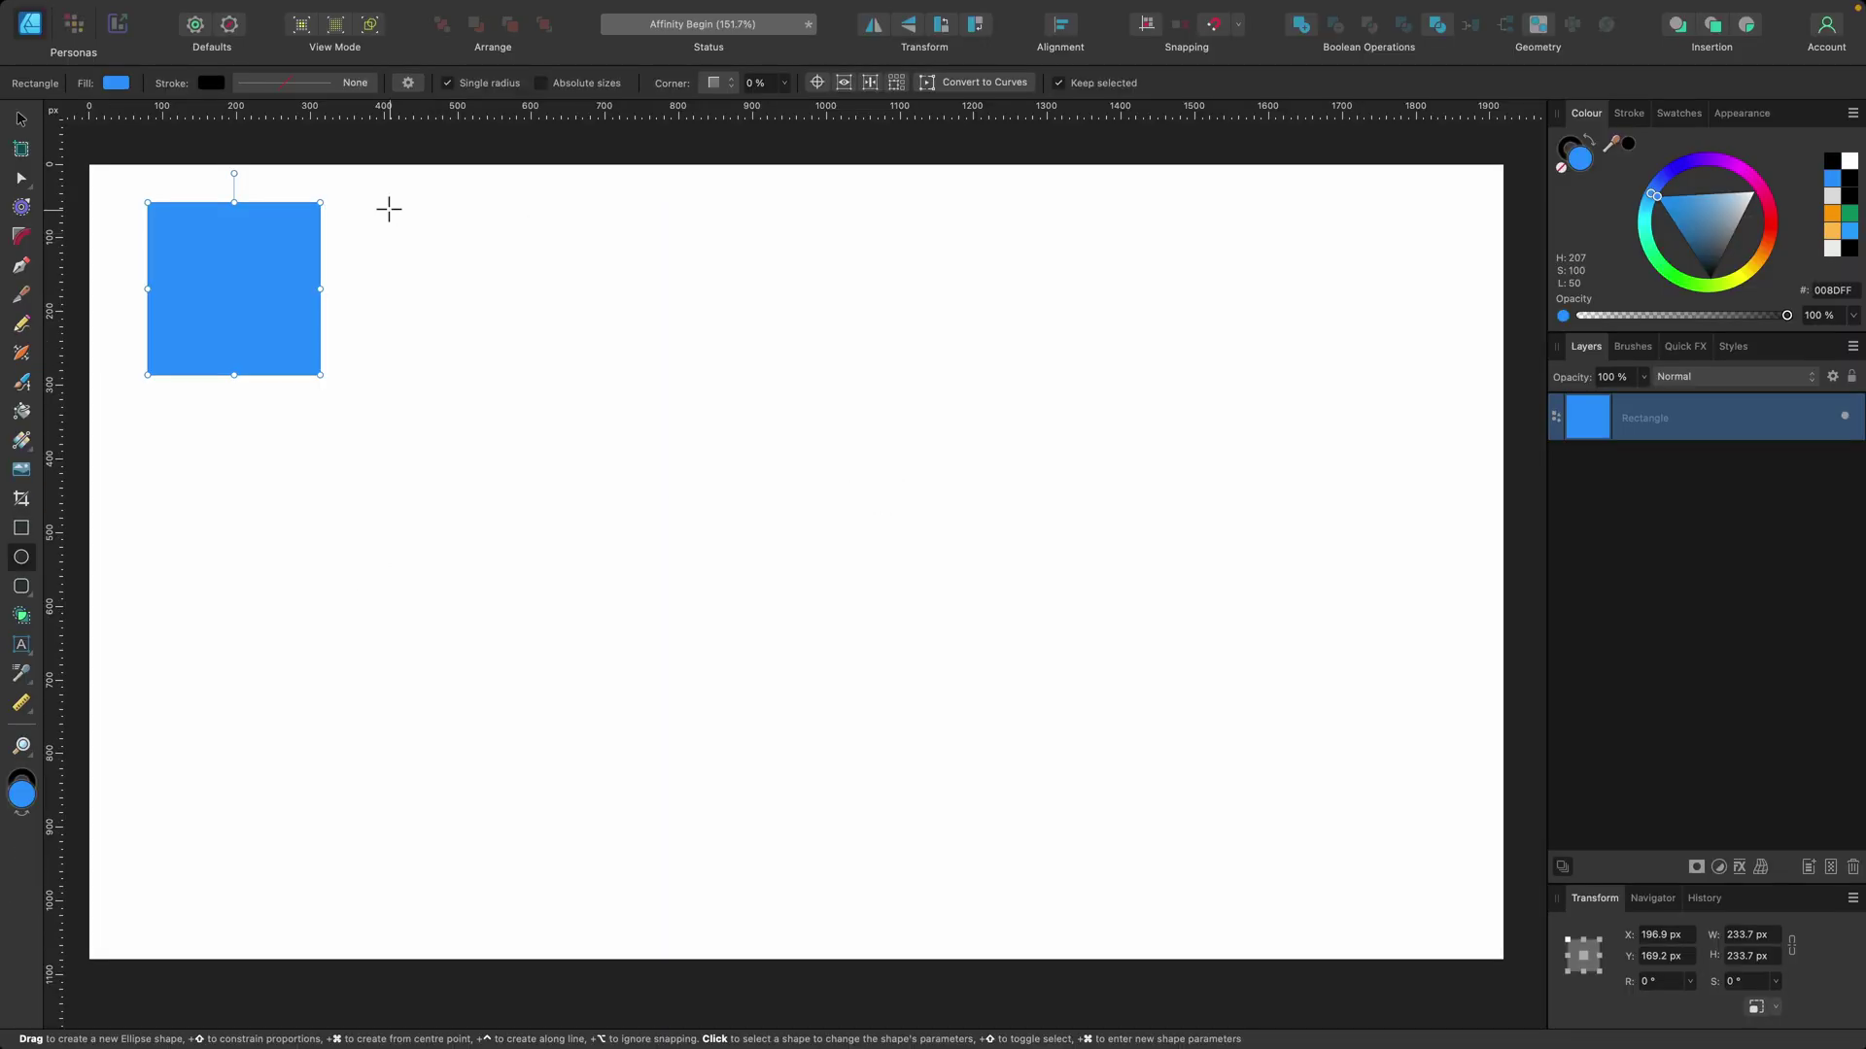
left_click_drag(387, 209, 563, 384)
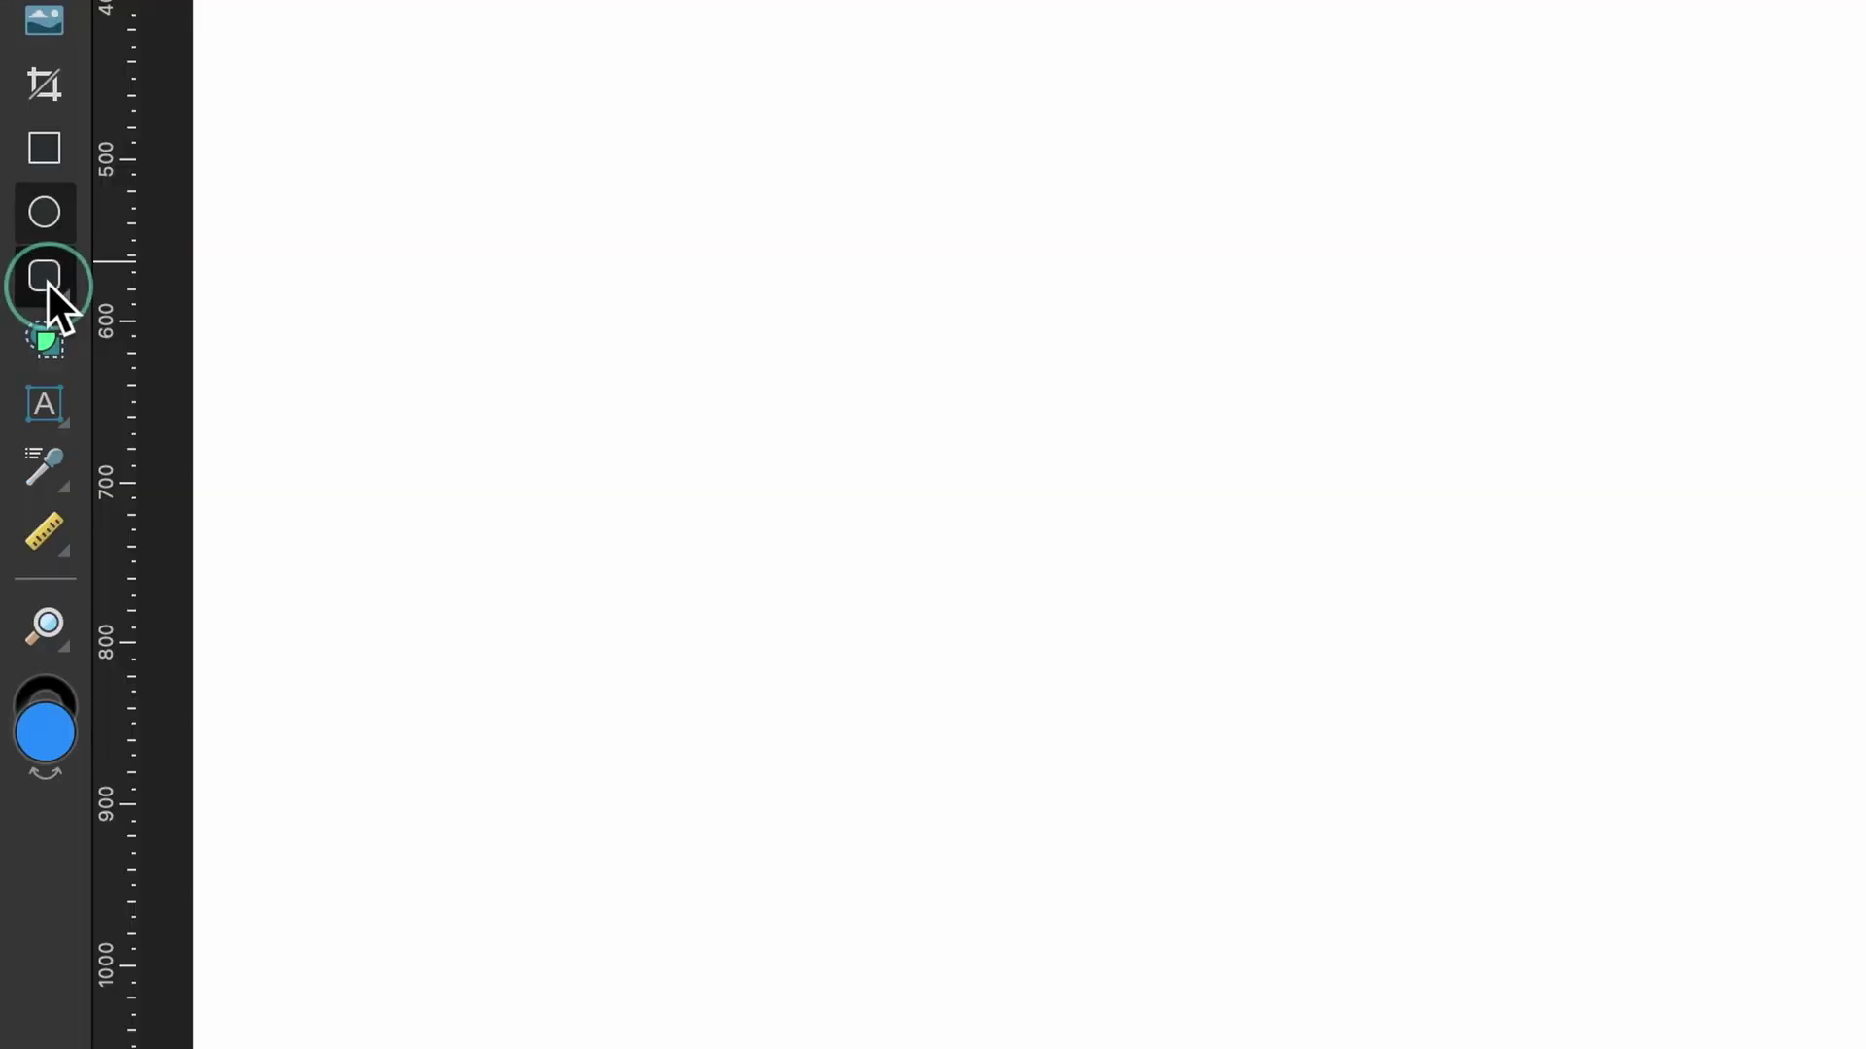
- Add a five-point star, a 12-tooth cog and a three-quarter pie in a row right of the circle
left_click(46, 282)
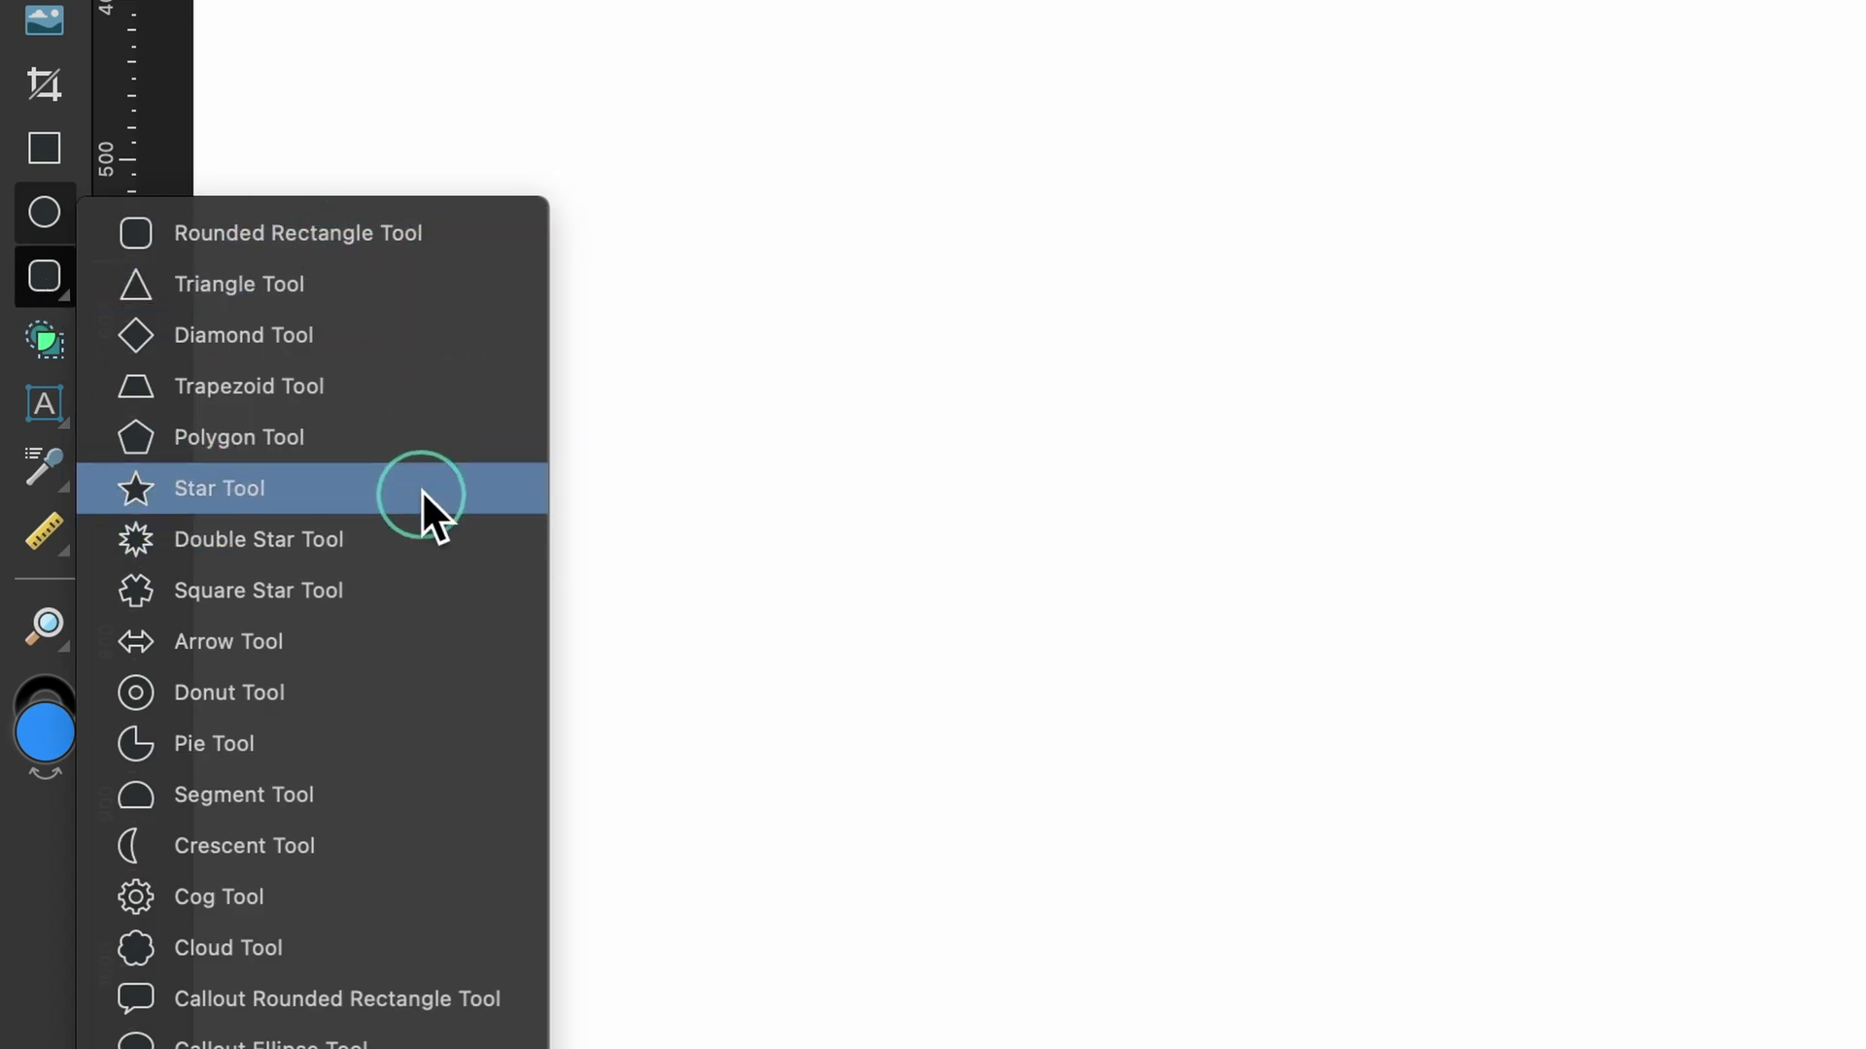
left_click(422, 488)
left_click_drag(637, 208, 834, 404)
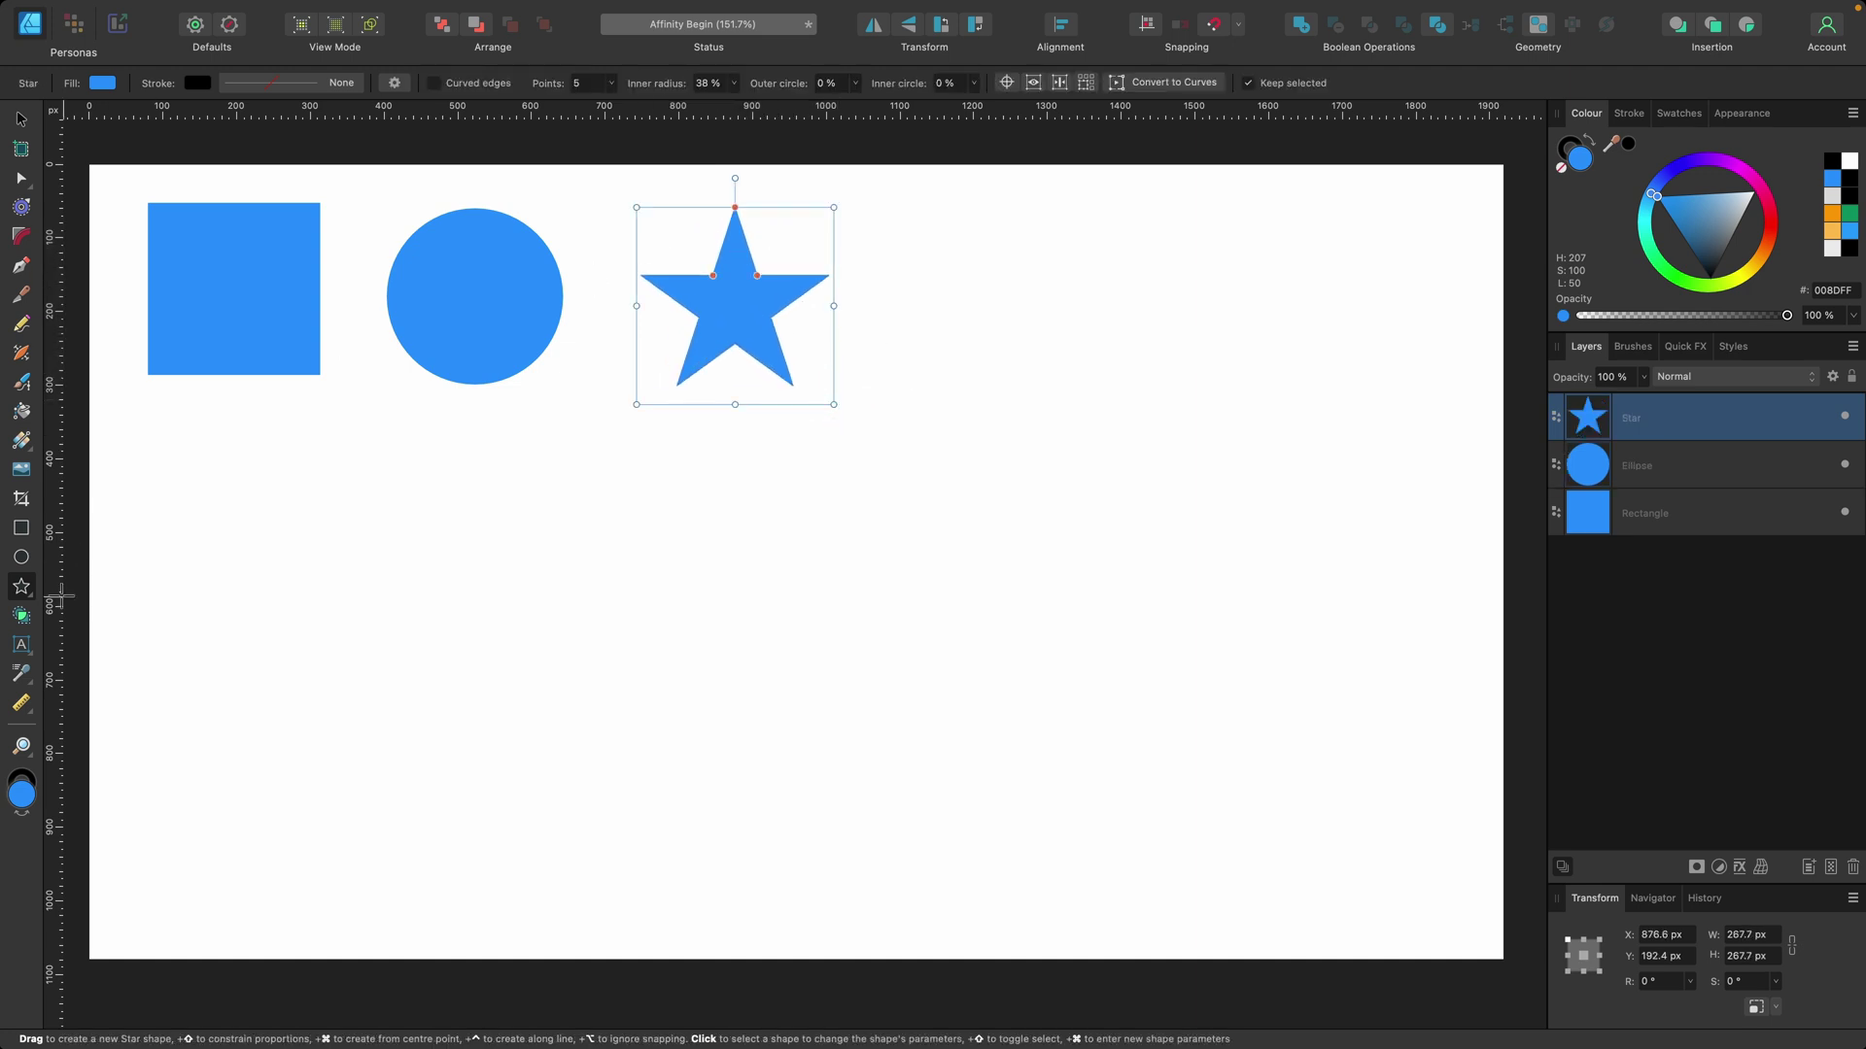
left_click(21, 589)
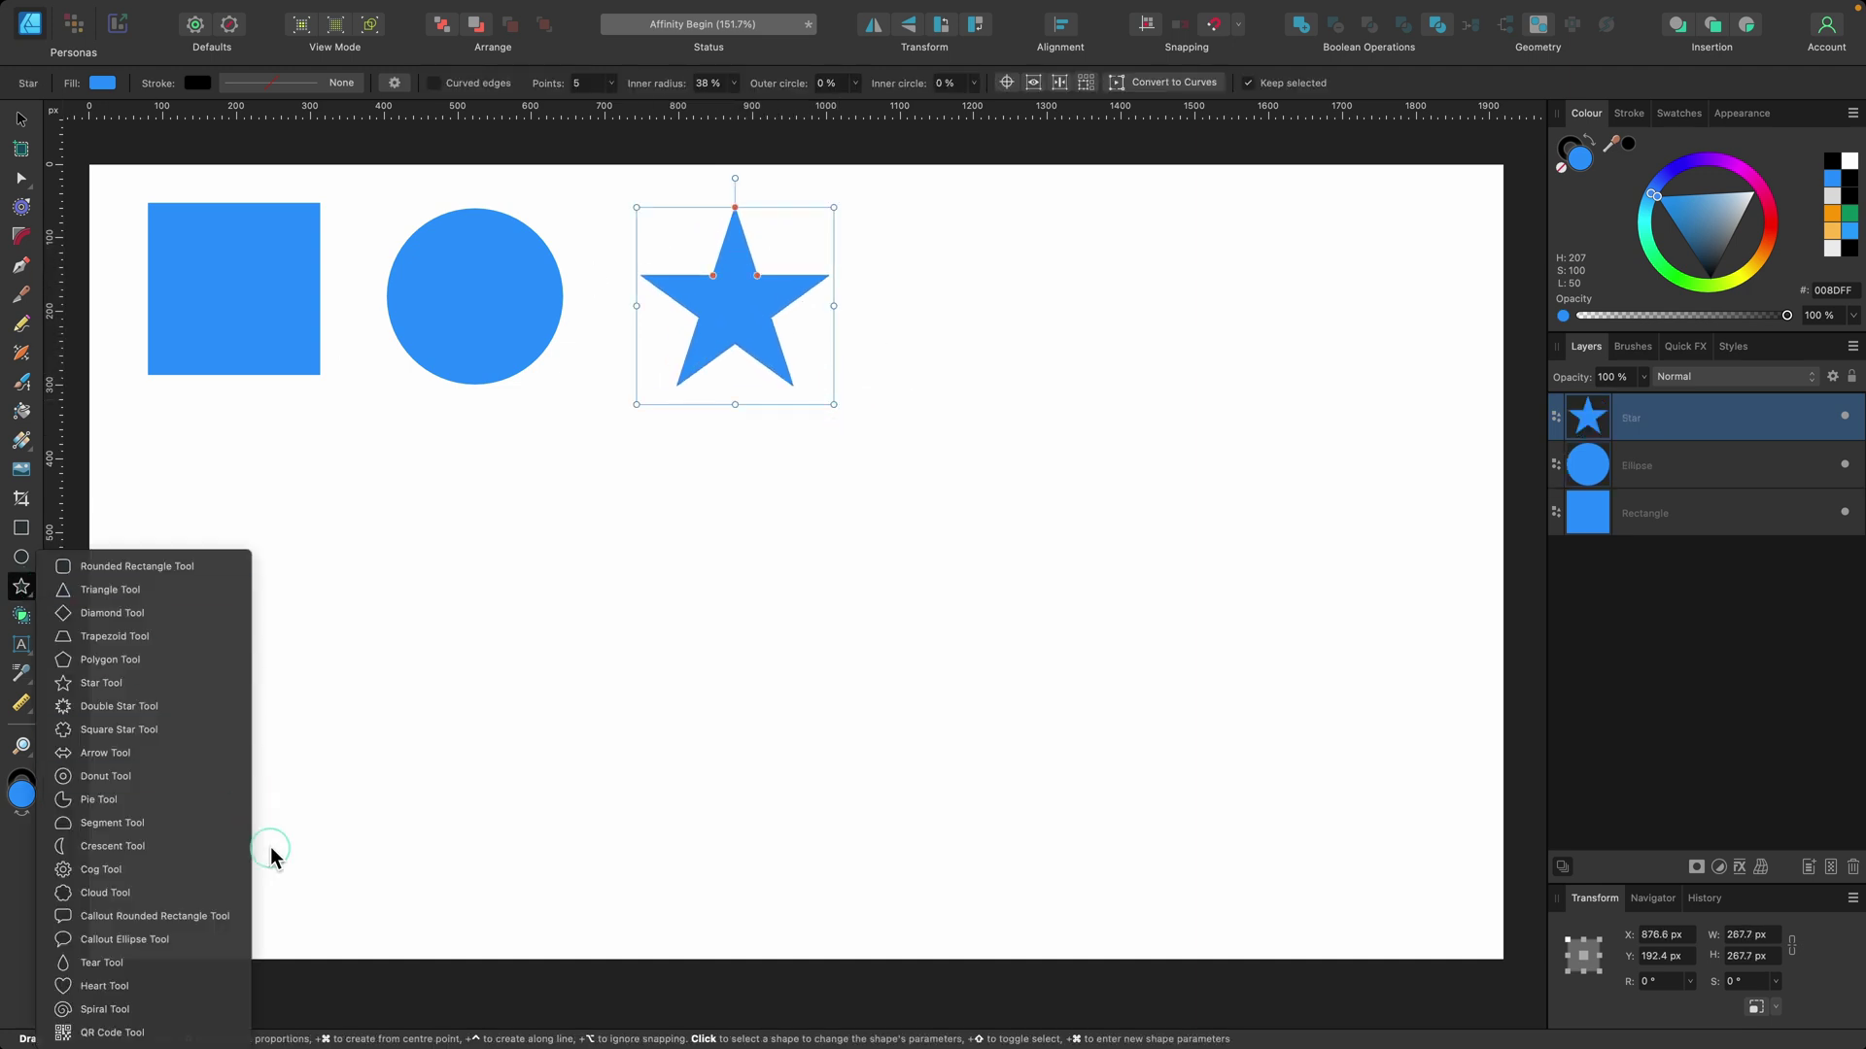
left_click(191, 870)
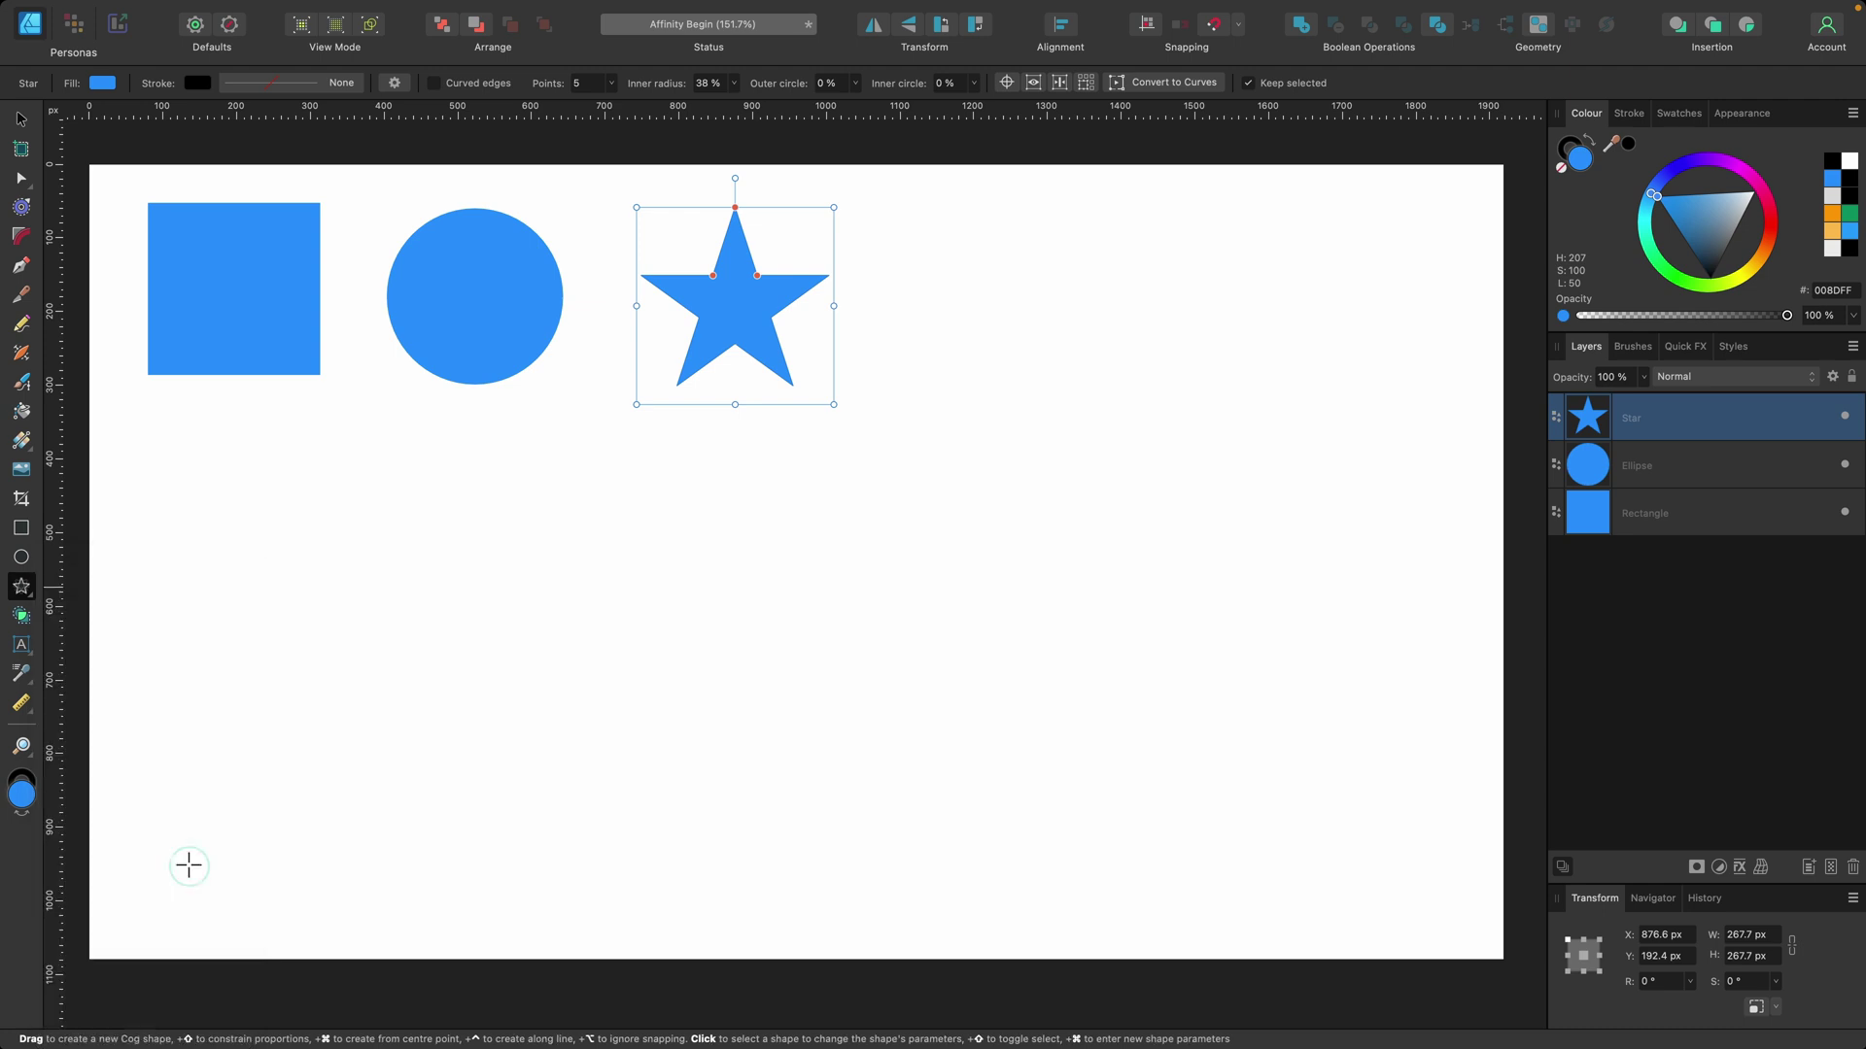
left_click_drag(939, 217, 1133, 404)
left_click(20, 586)
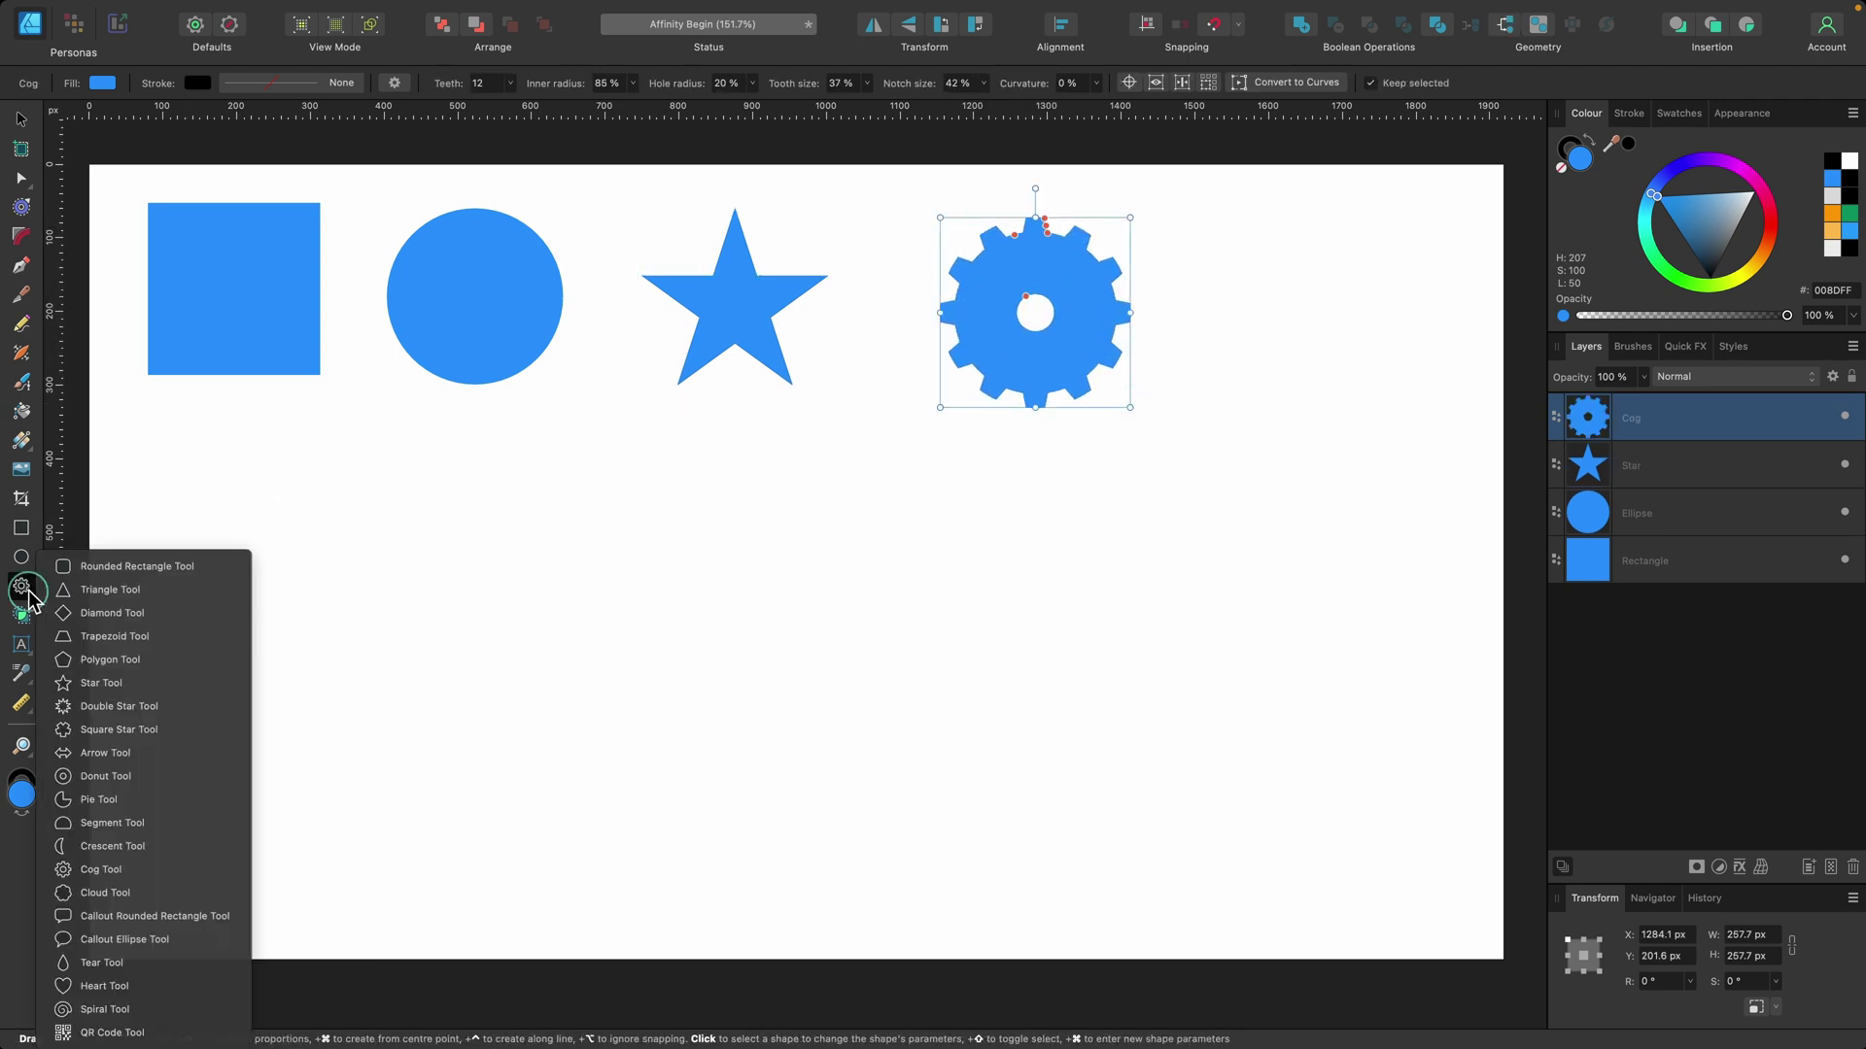
left_click(173, 809)
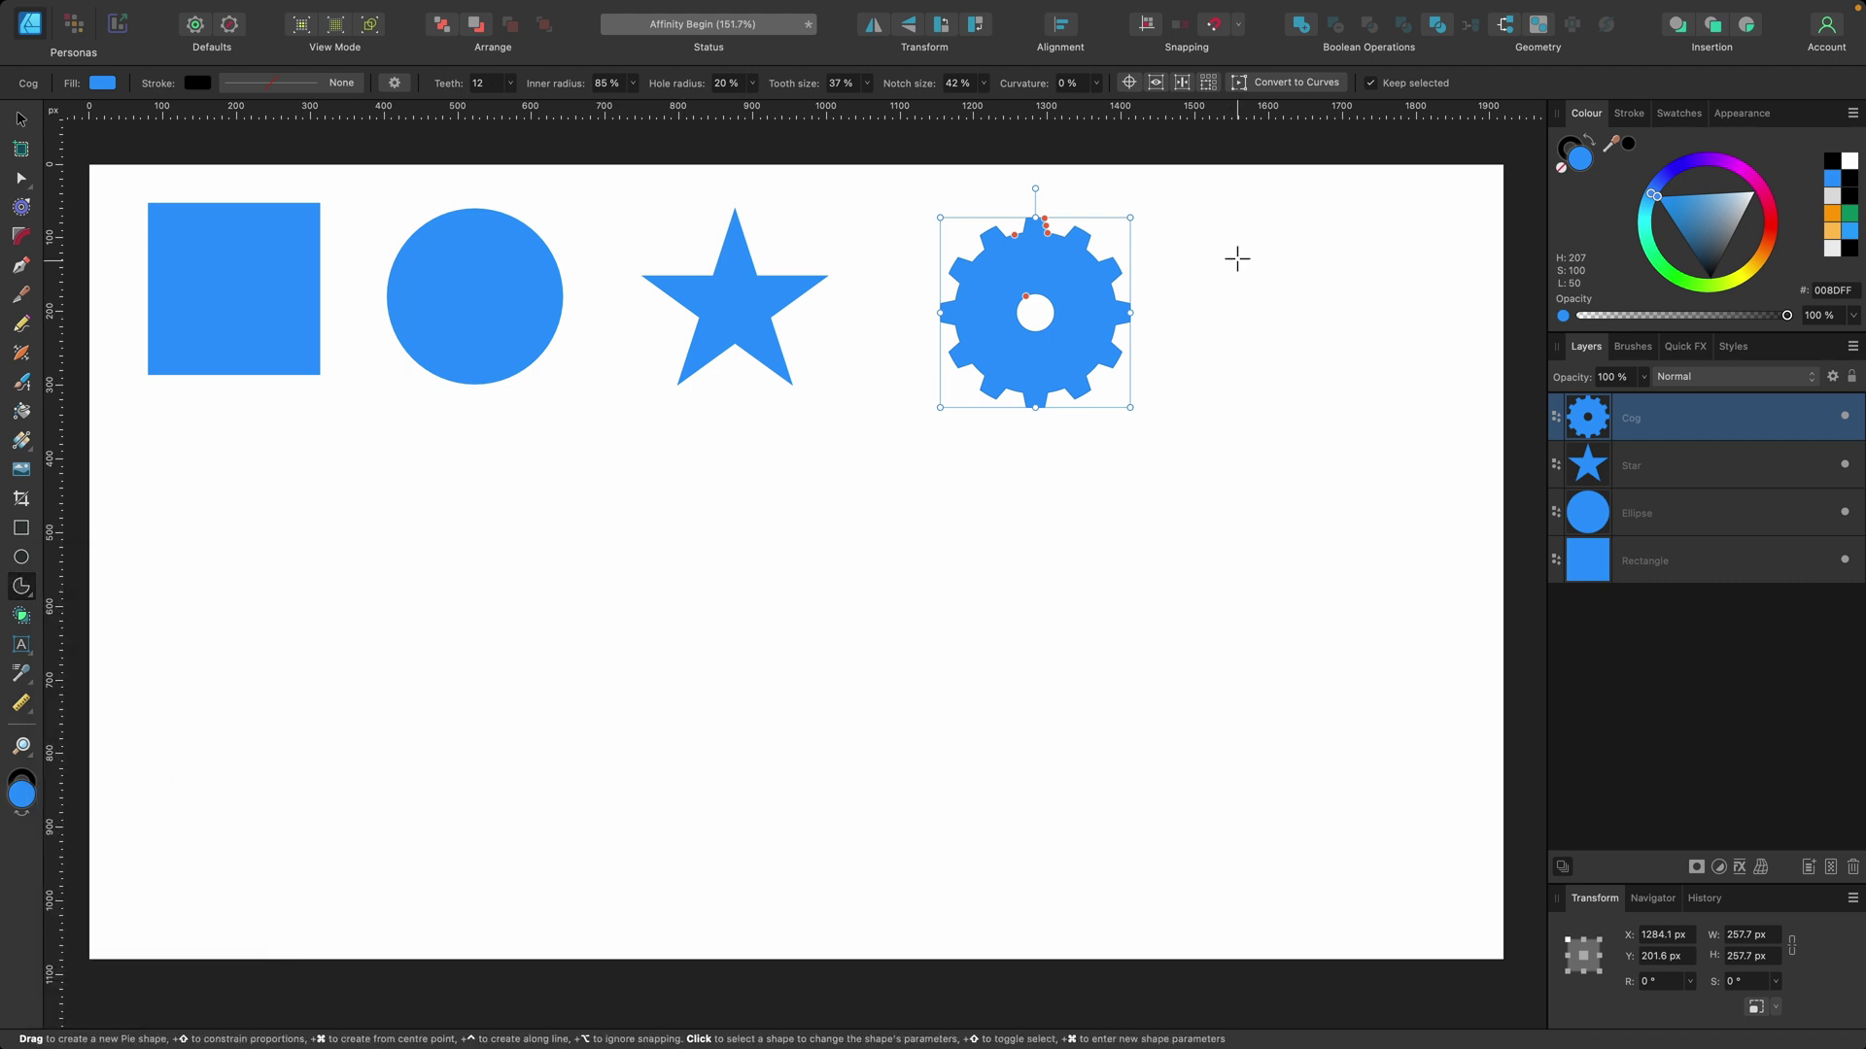
left_click_drag(1245, 230, 1413, 397)
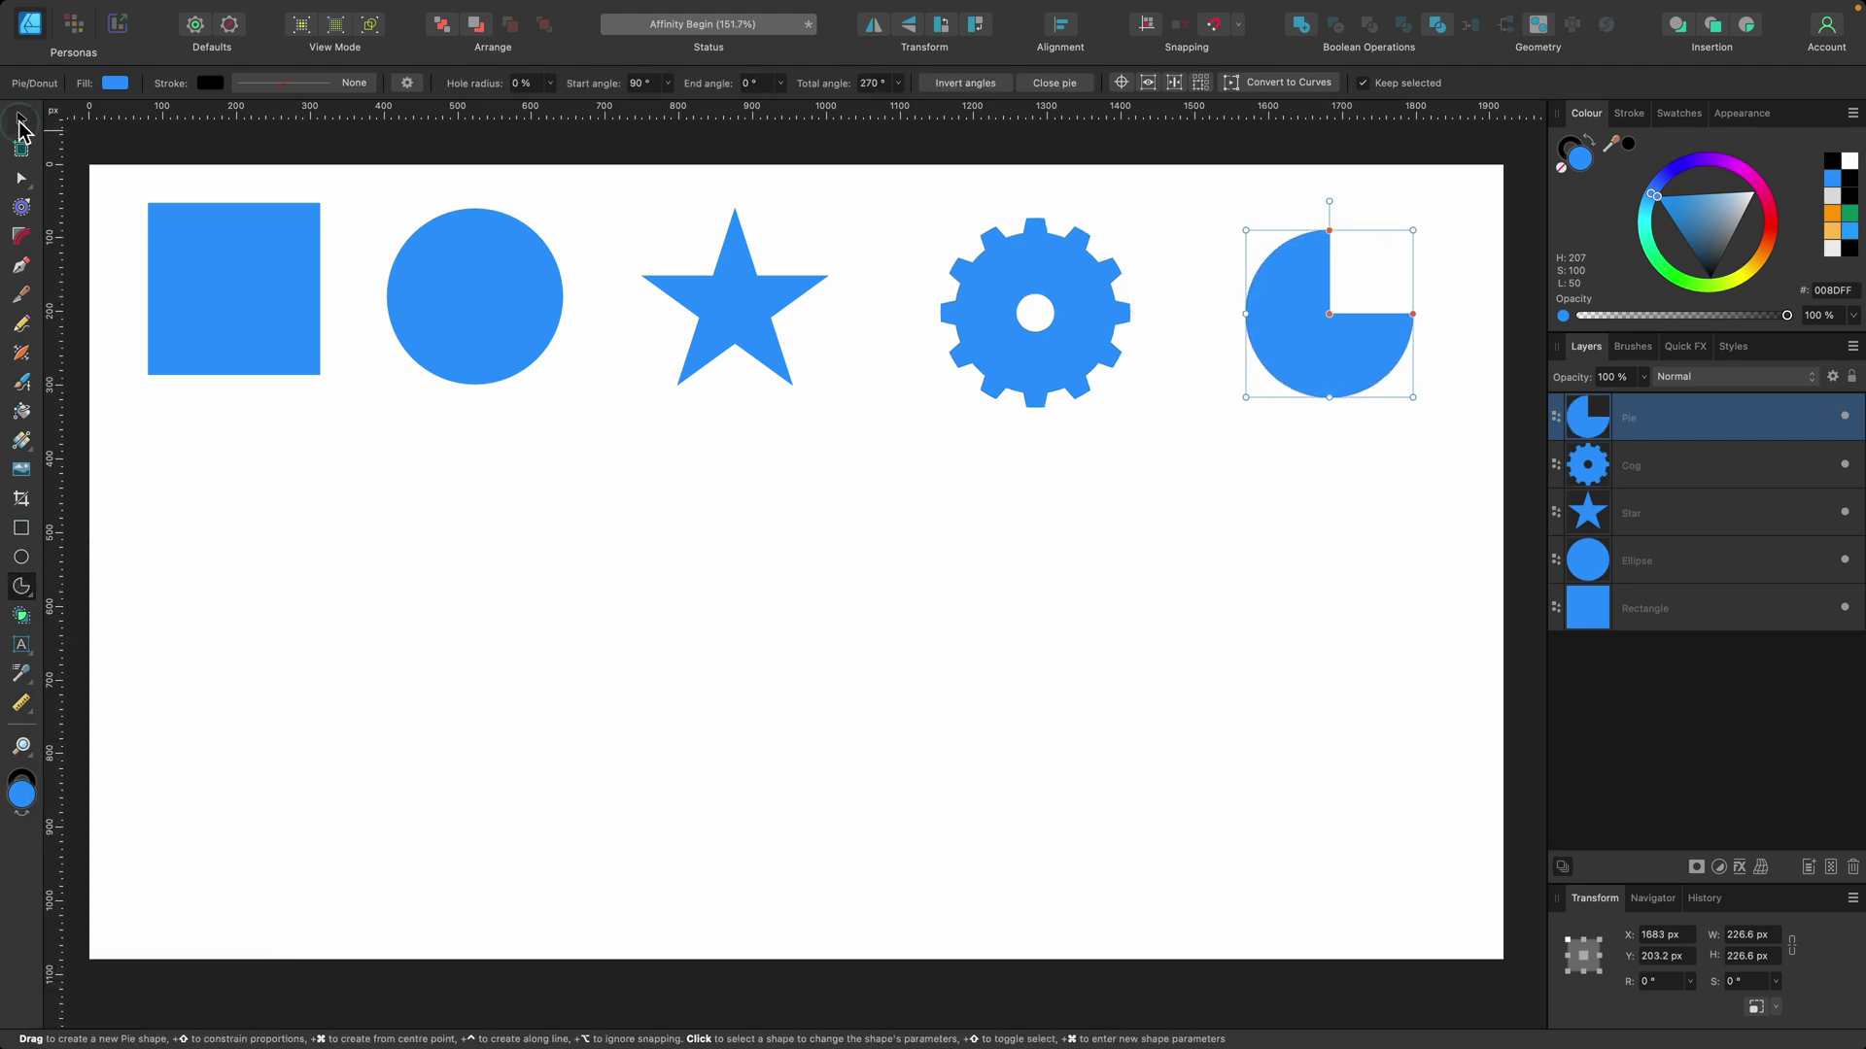
- With the Move Tool, zoom in on the square and circle and select the blue square
left_click(20, 123)
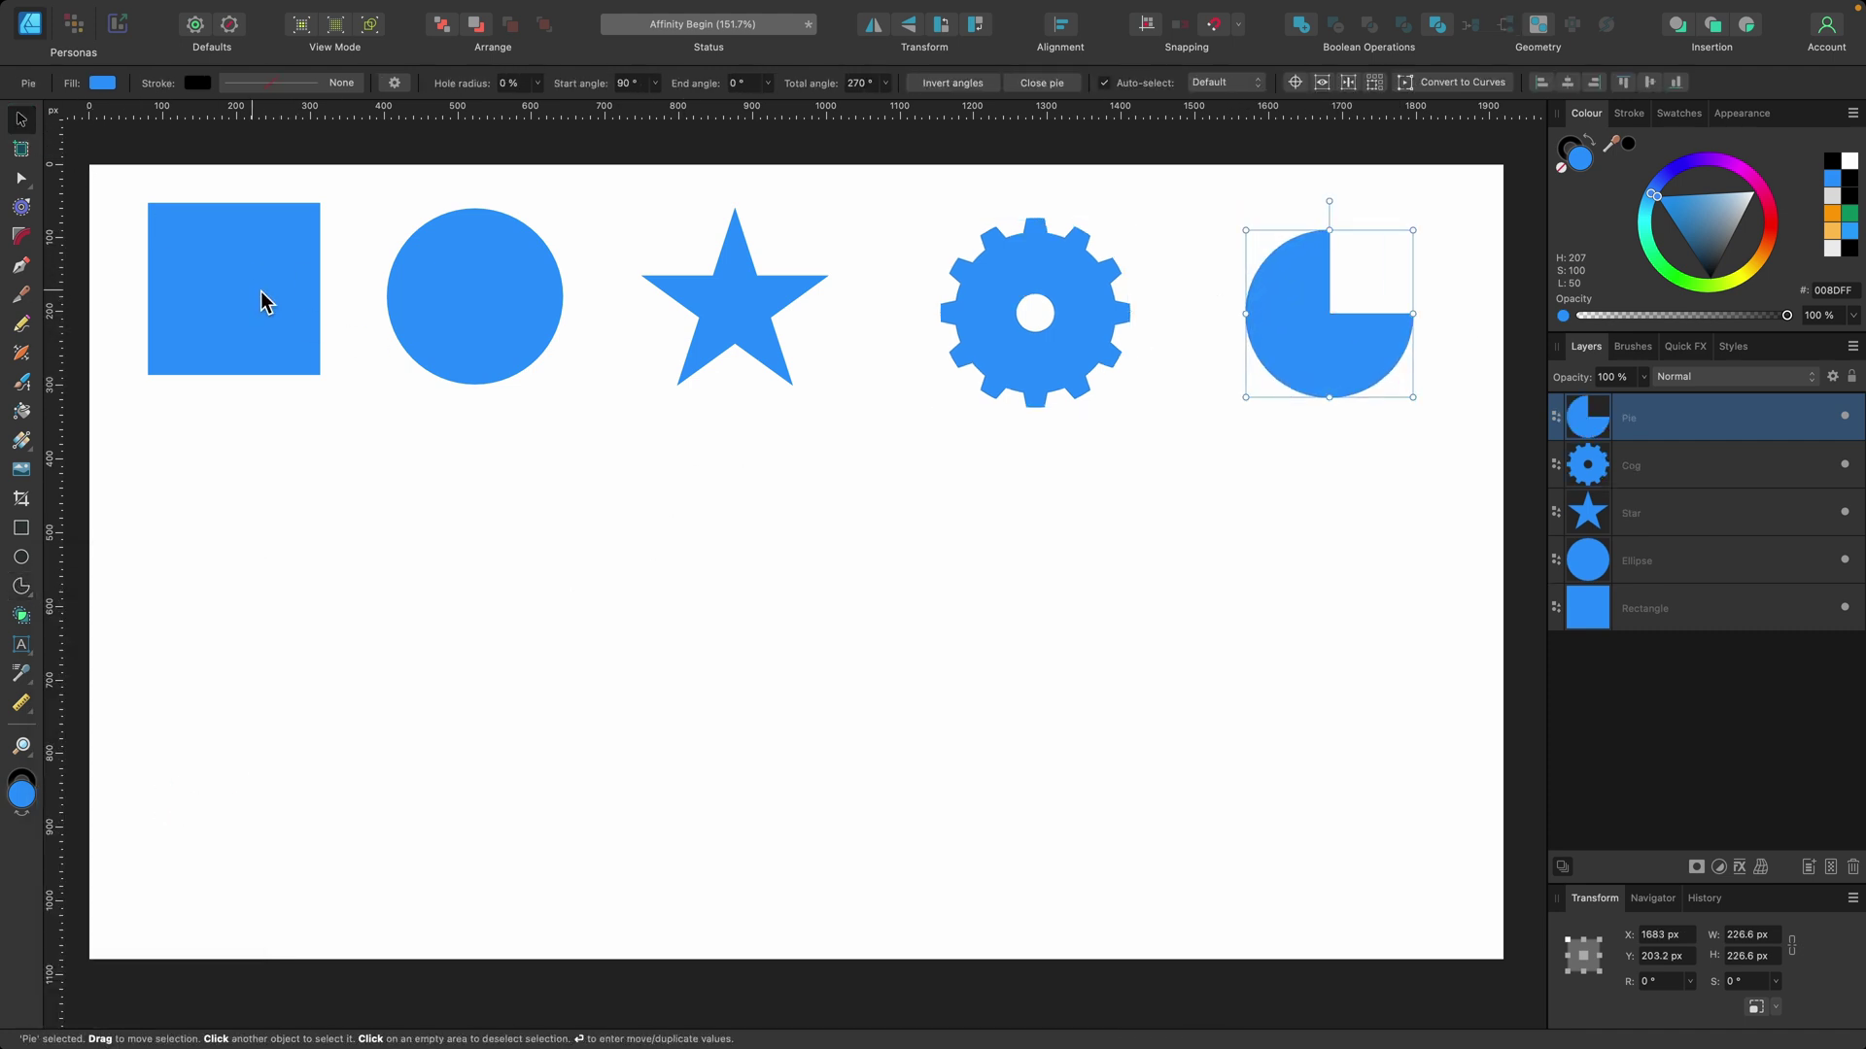
scroll(264, 253, "left", 3)
scroll(264, 253, "up", 5)
scroll(264, 251, "right", 3)
scroll(440, 371, "up", 2)
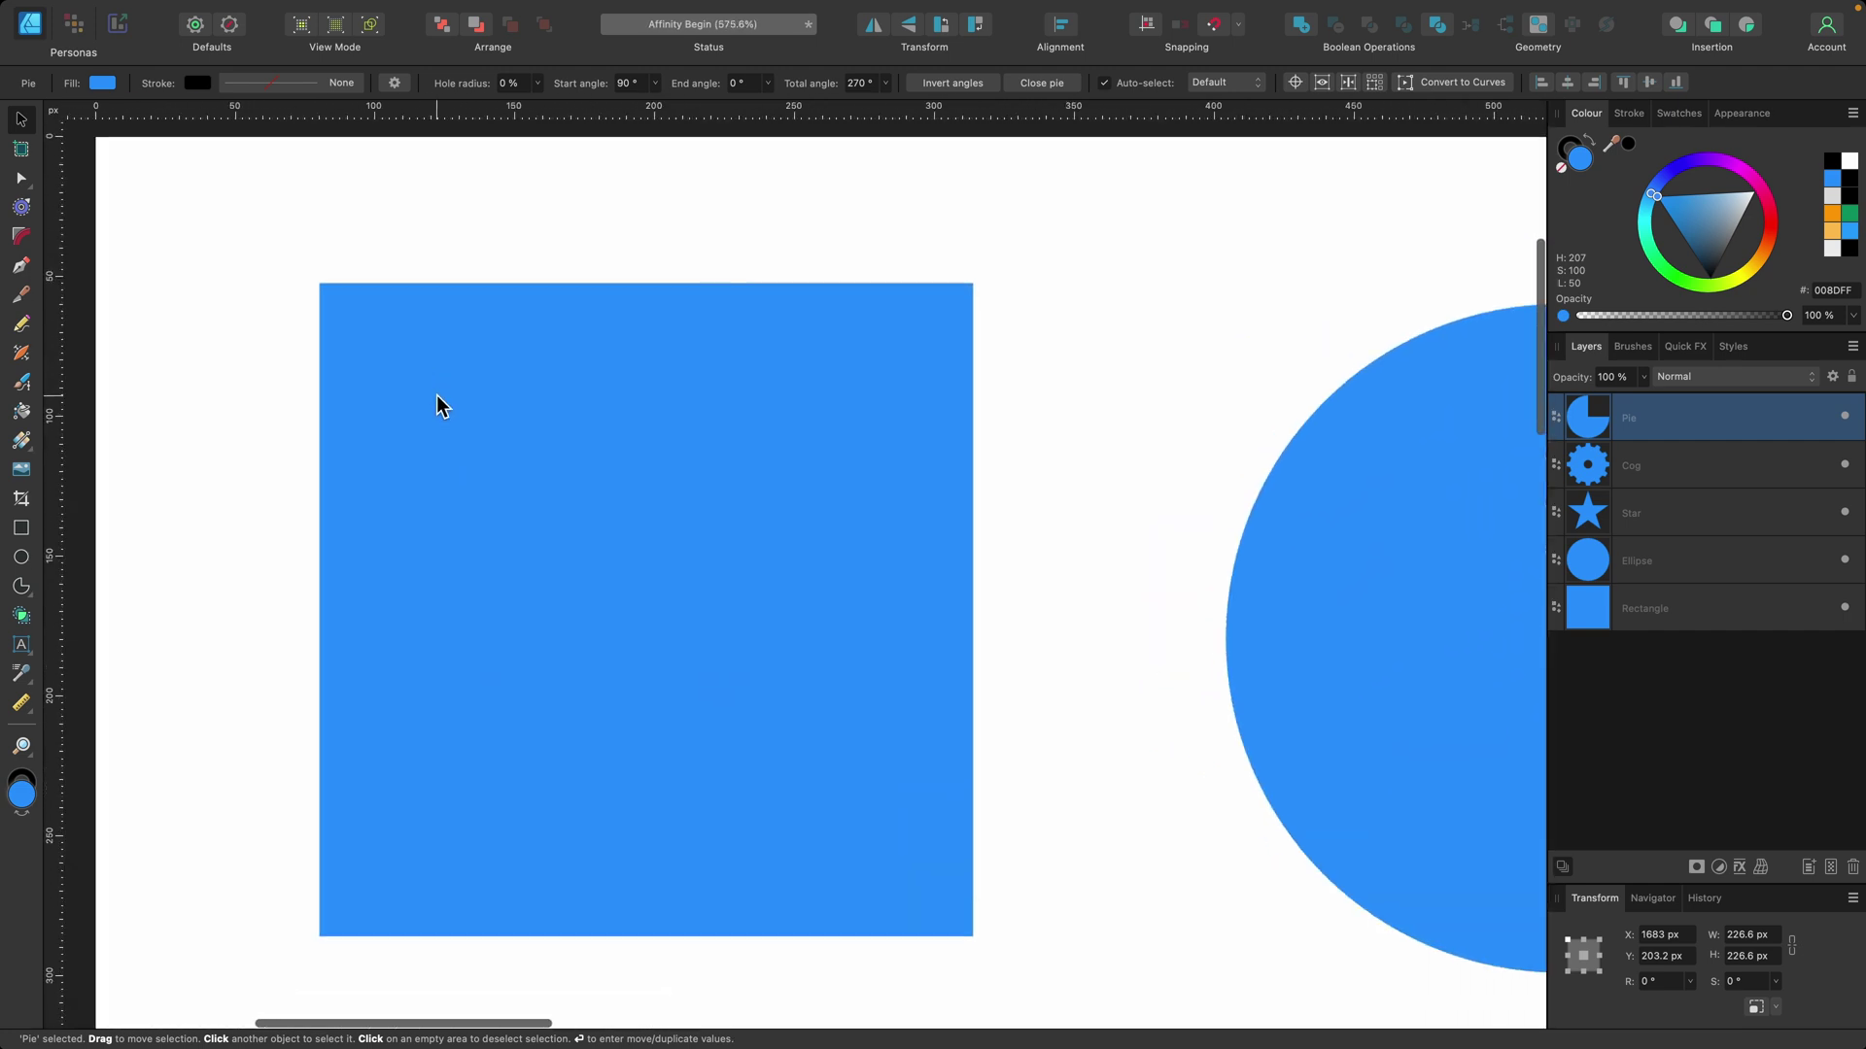
scroll(435, 395, "down", 4)
scroll(435, 395, "up", 2)
left_click(536, 425)
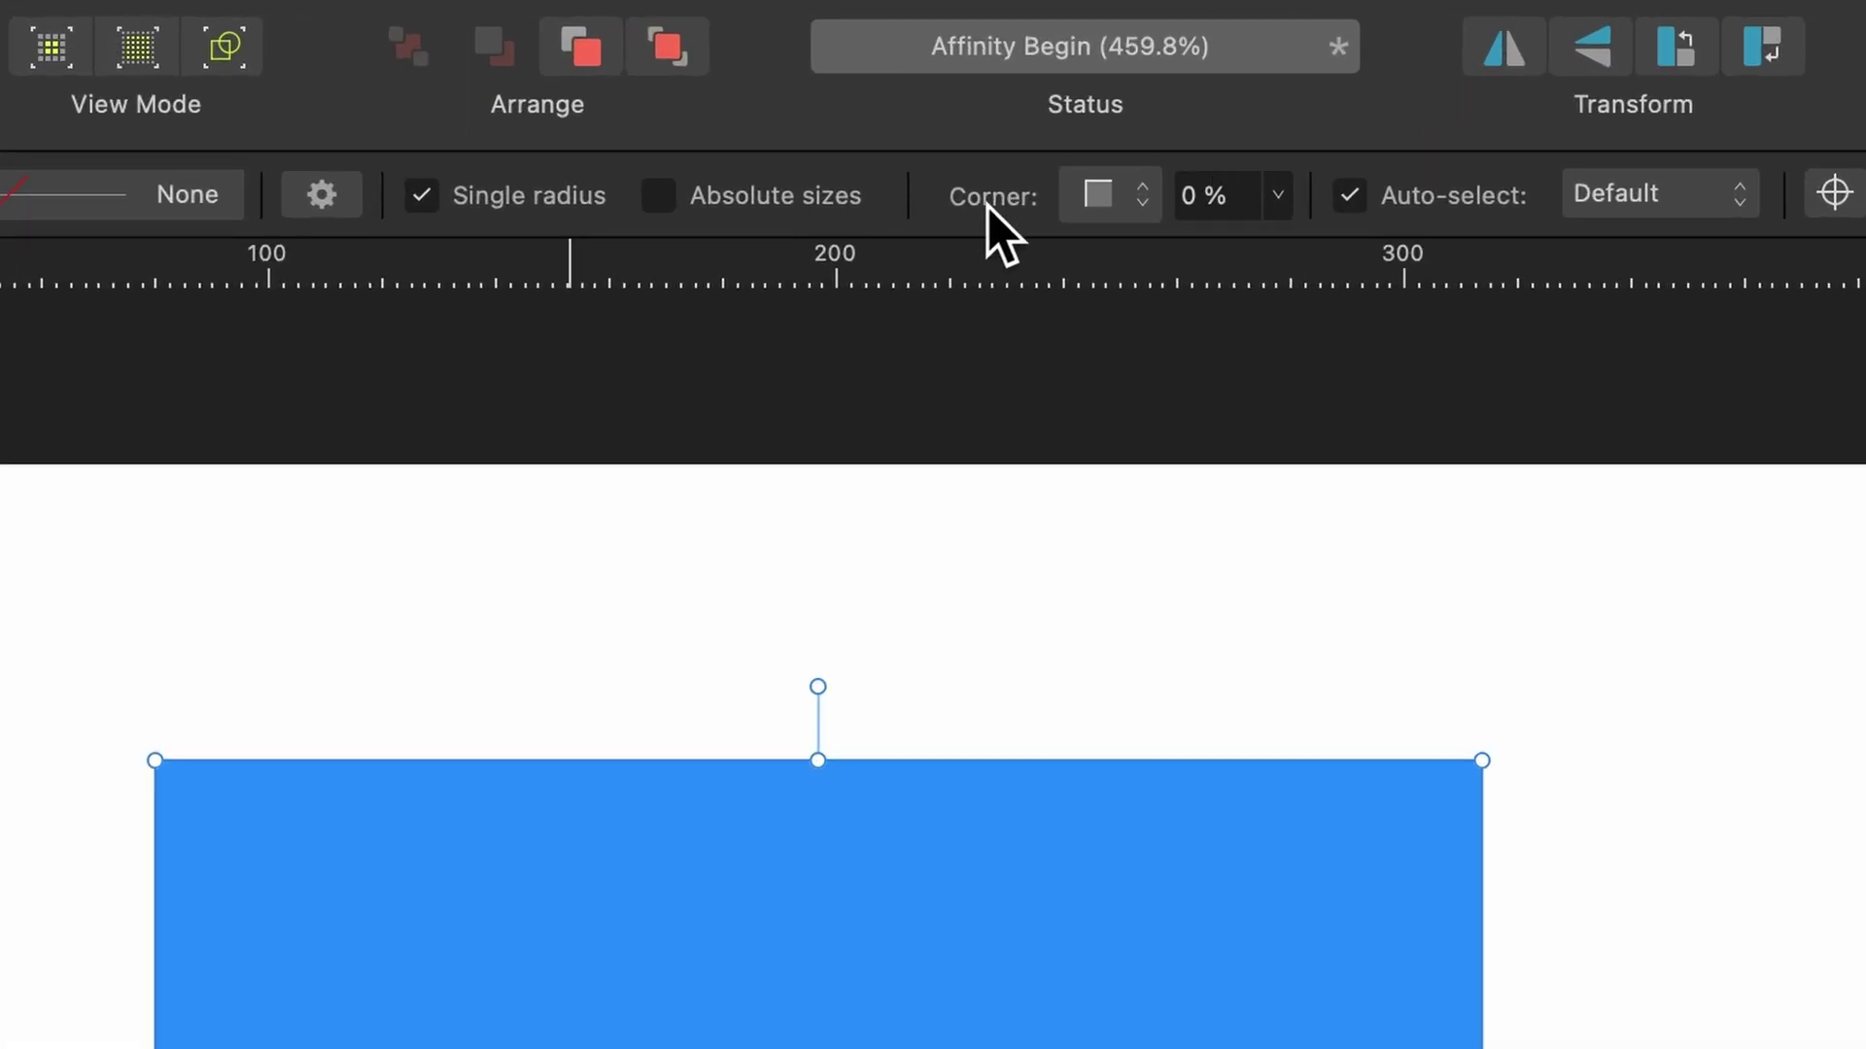
- Set the square's corner style to Rounded with a corner radius of about 24%
left_click(1146, 199)
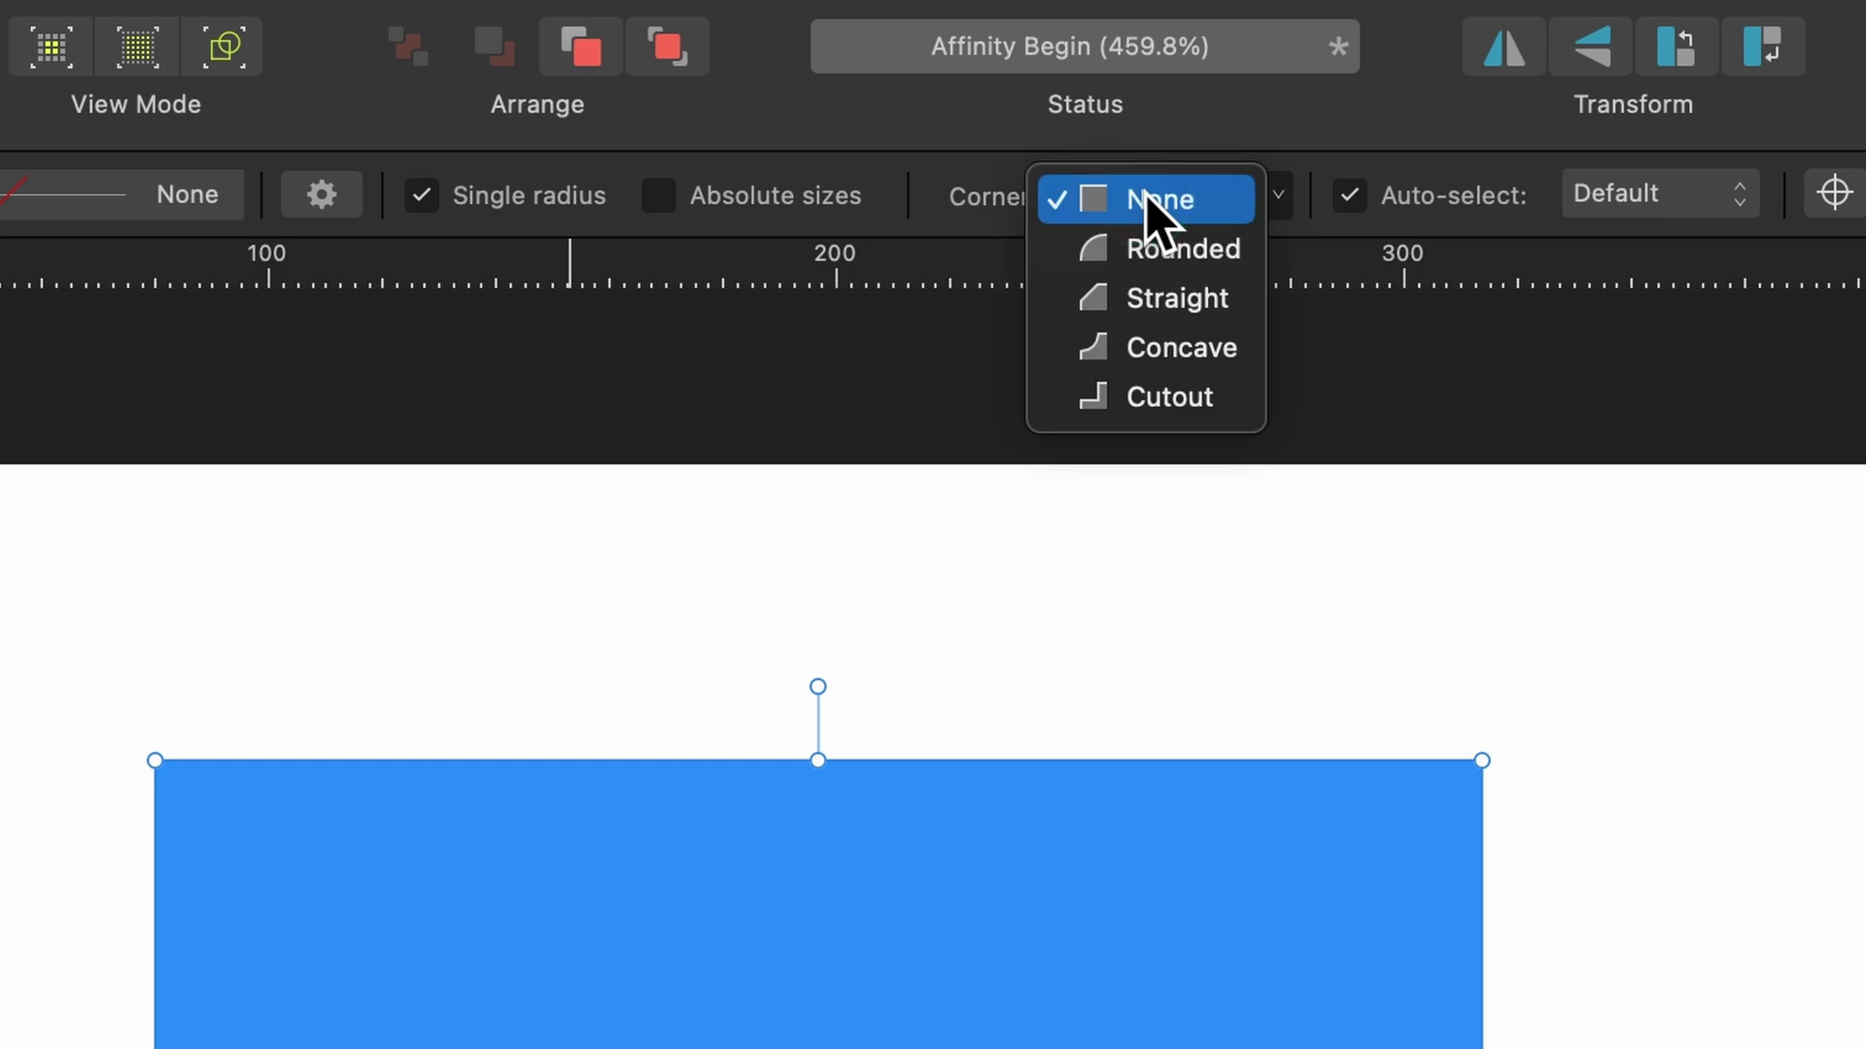
left_click(1212, 242)
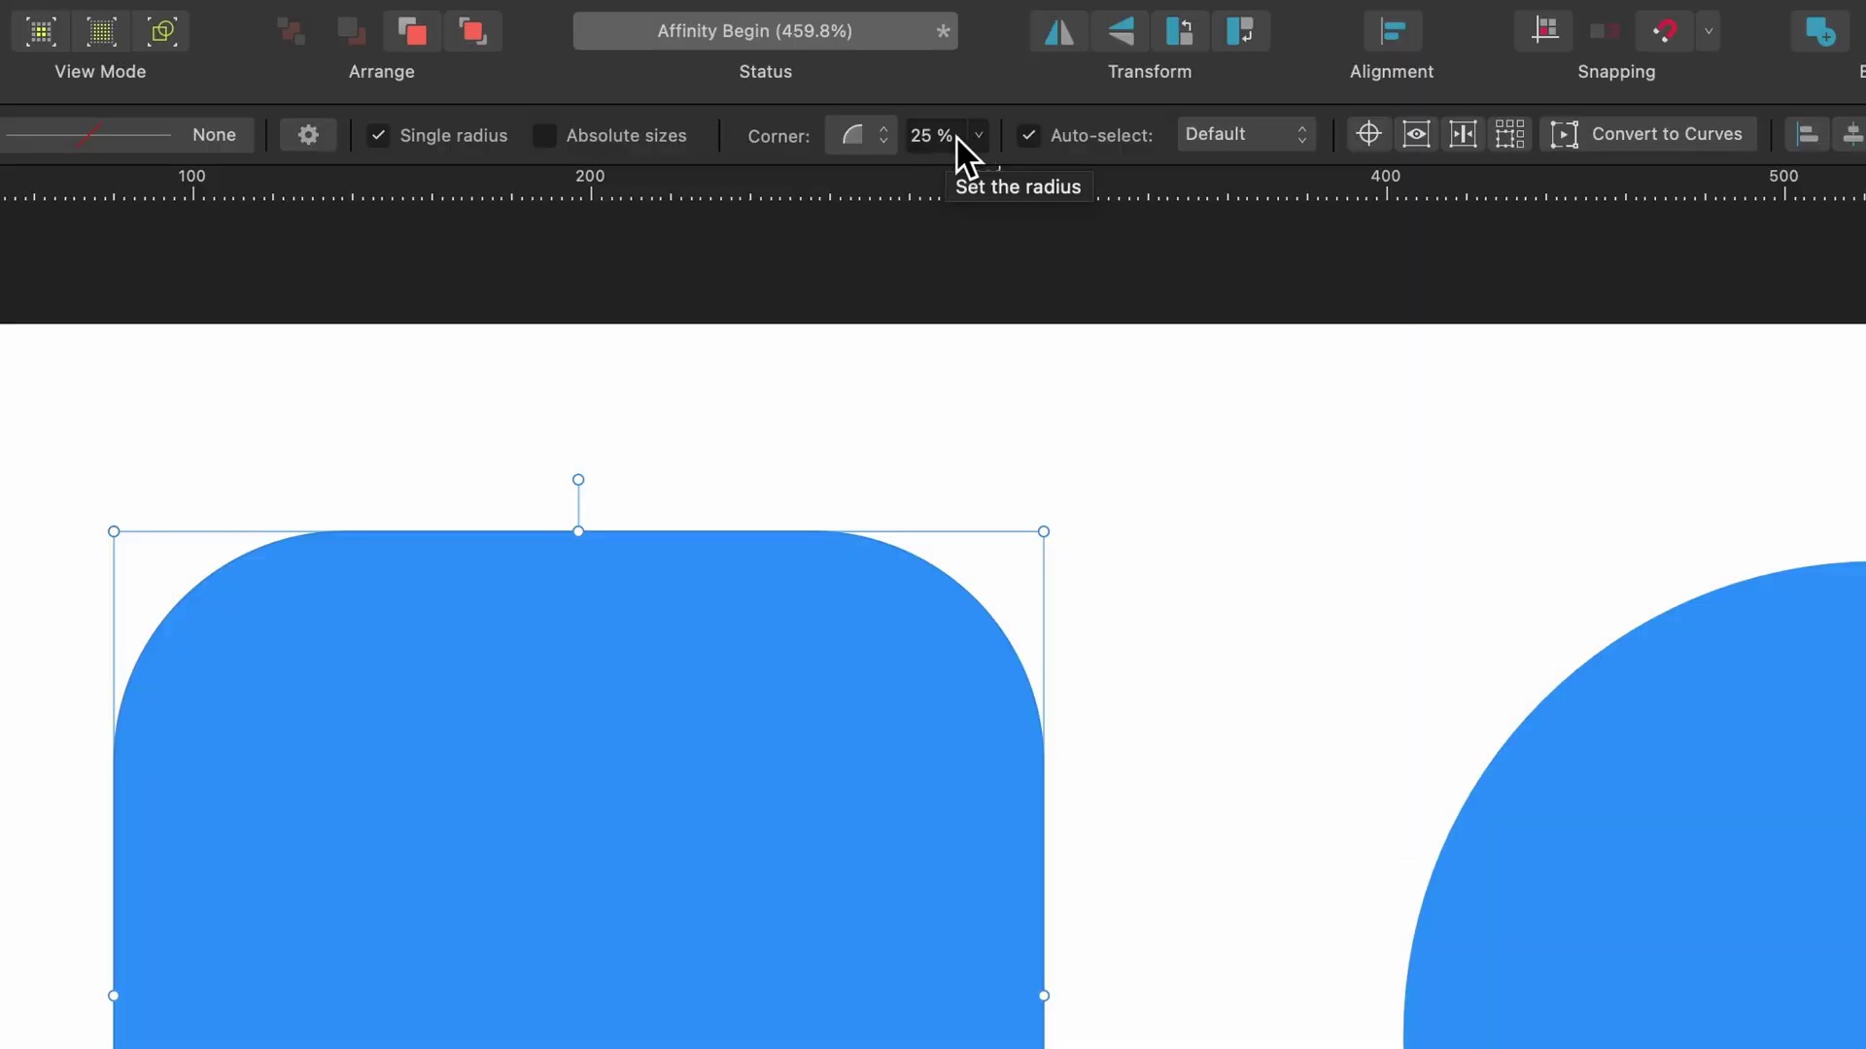
left_click(978, 136)
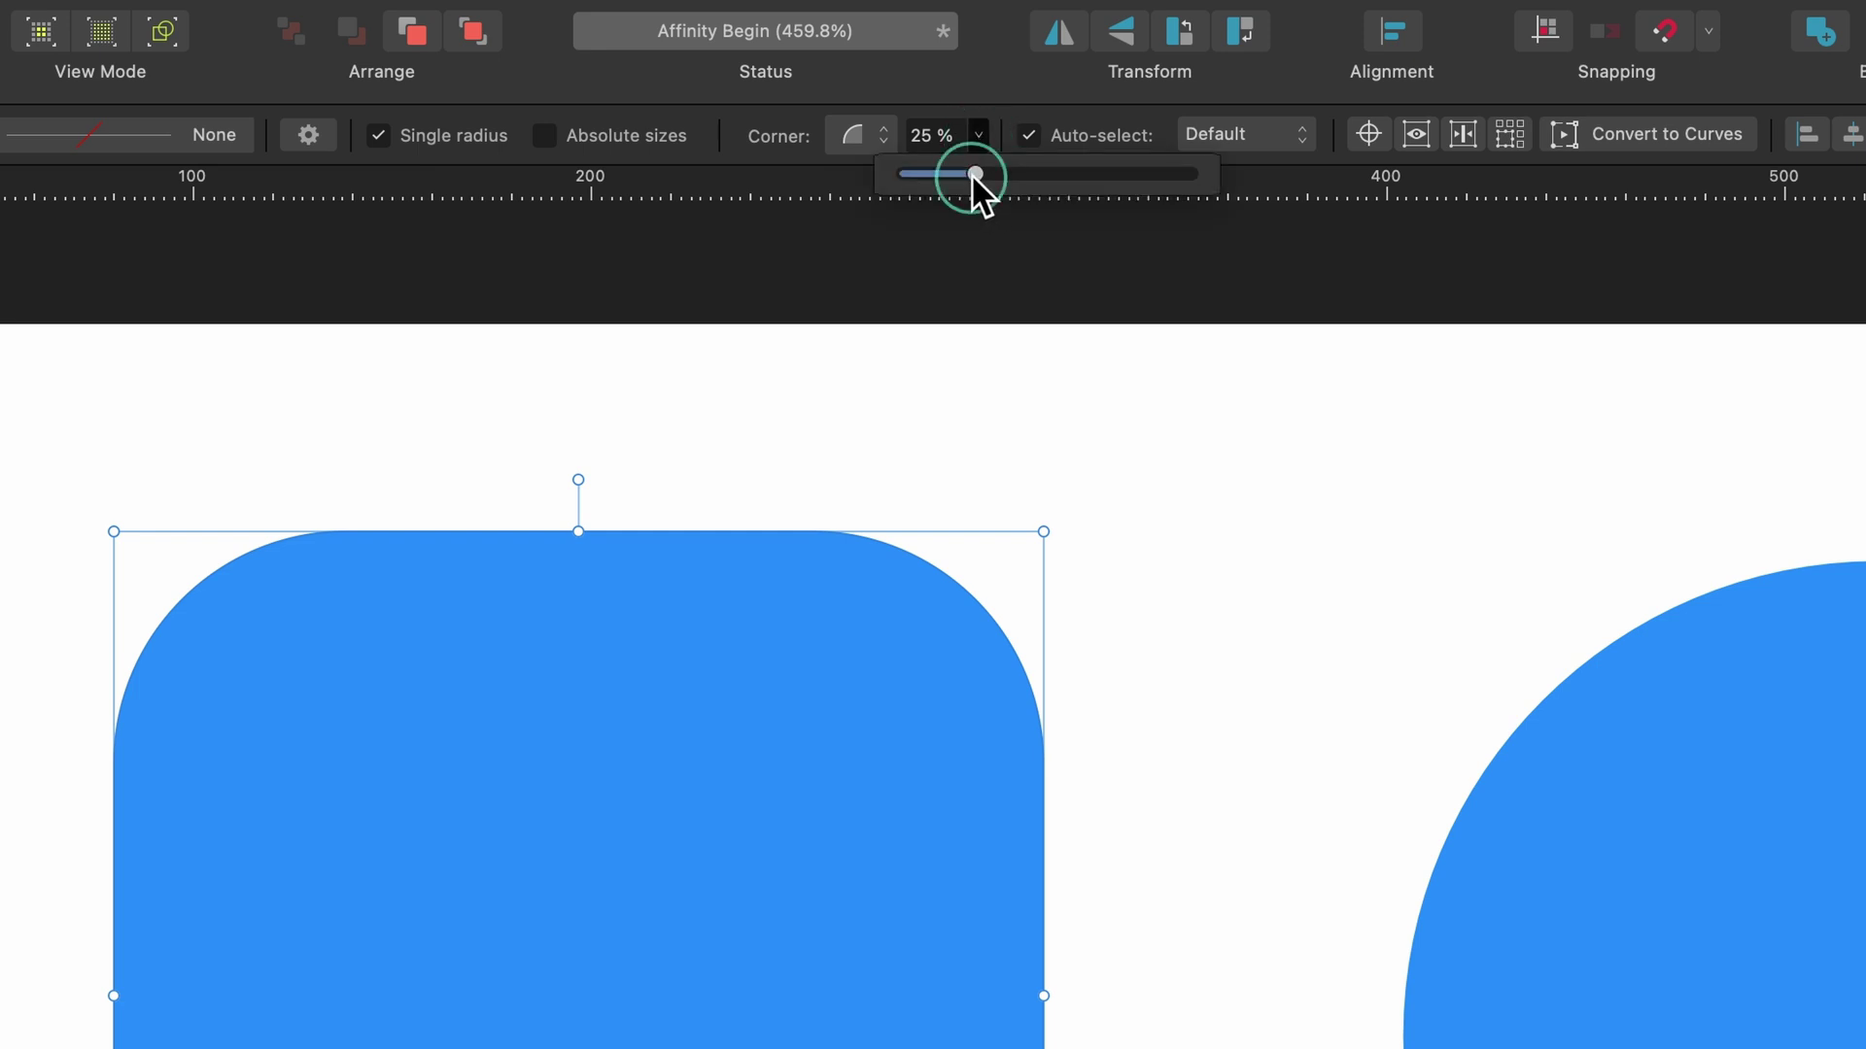
left_click_drag(972, 173, 1179, 171)
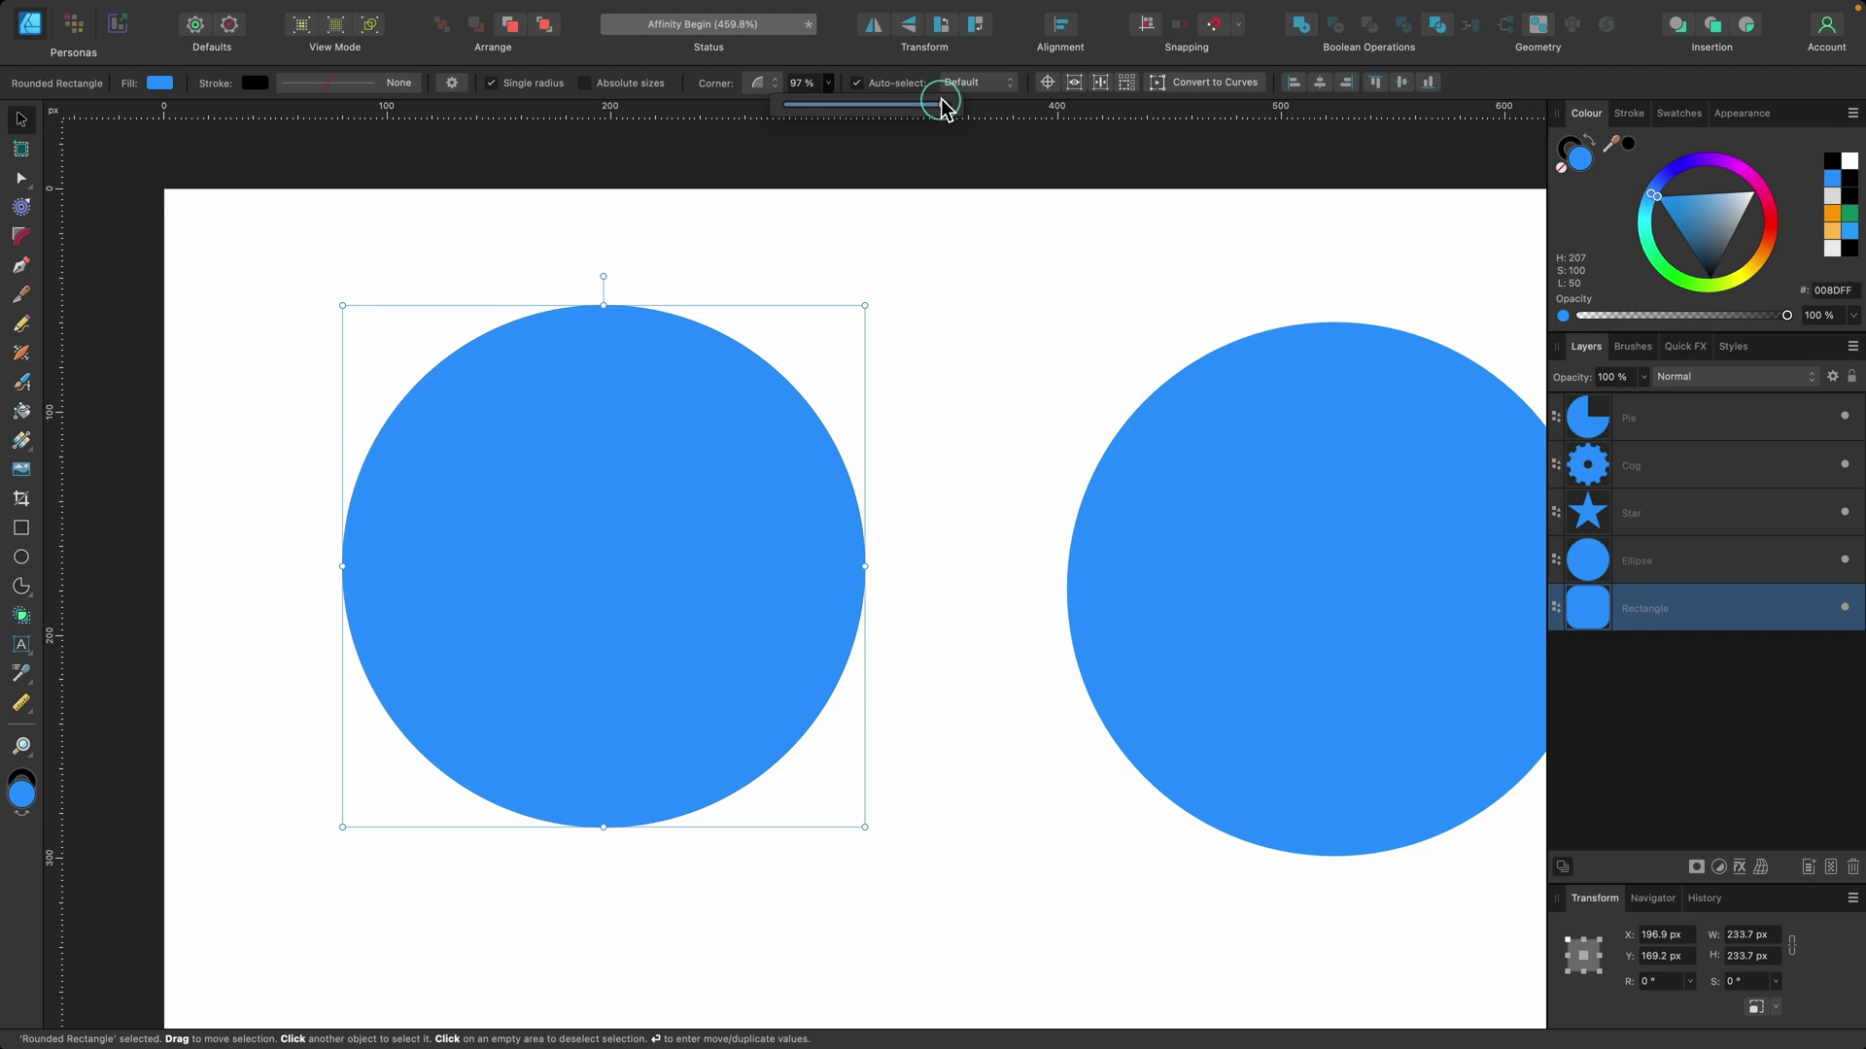
left_click_drag(940, 101, 862, 100)
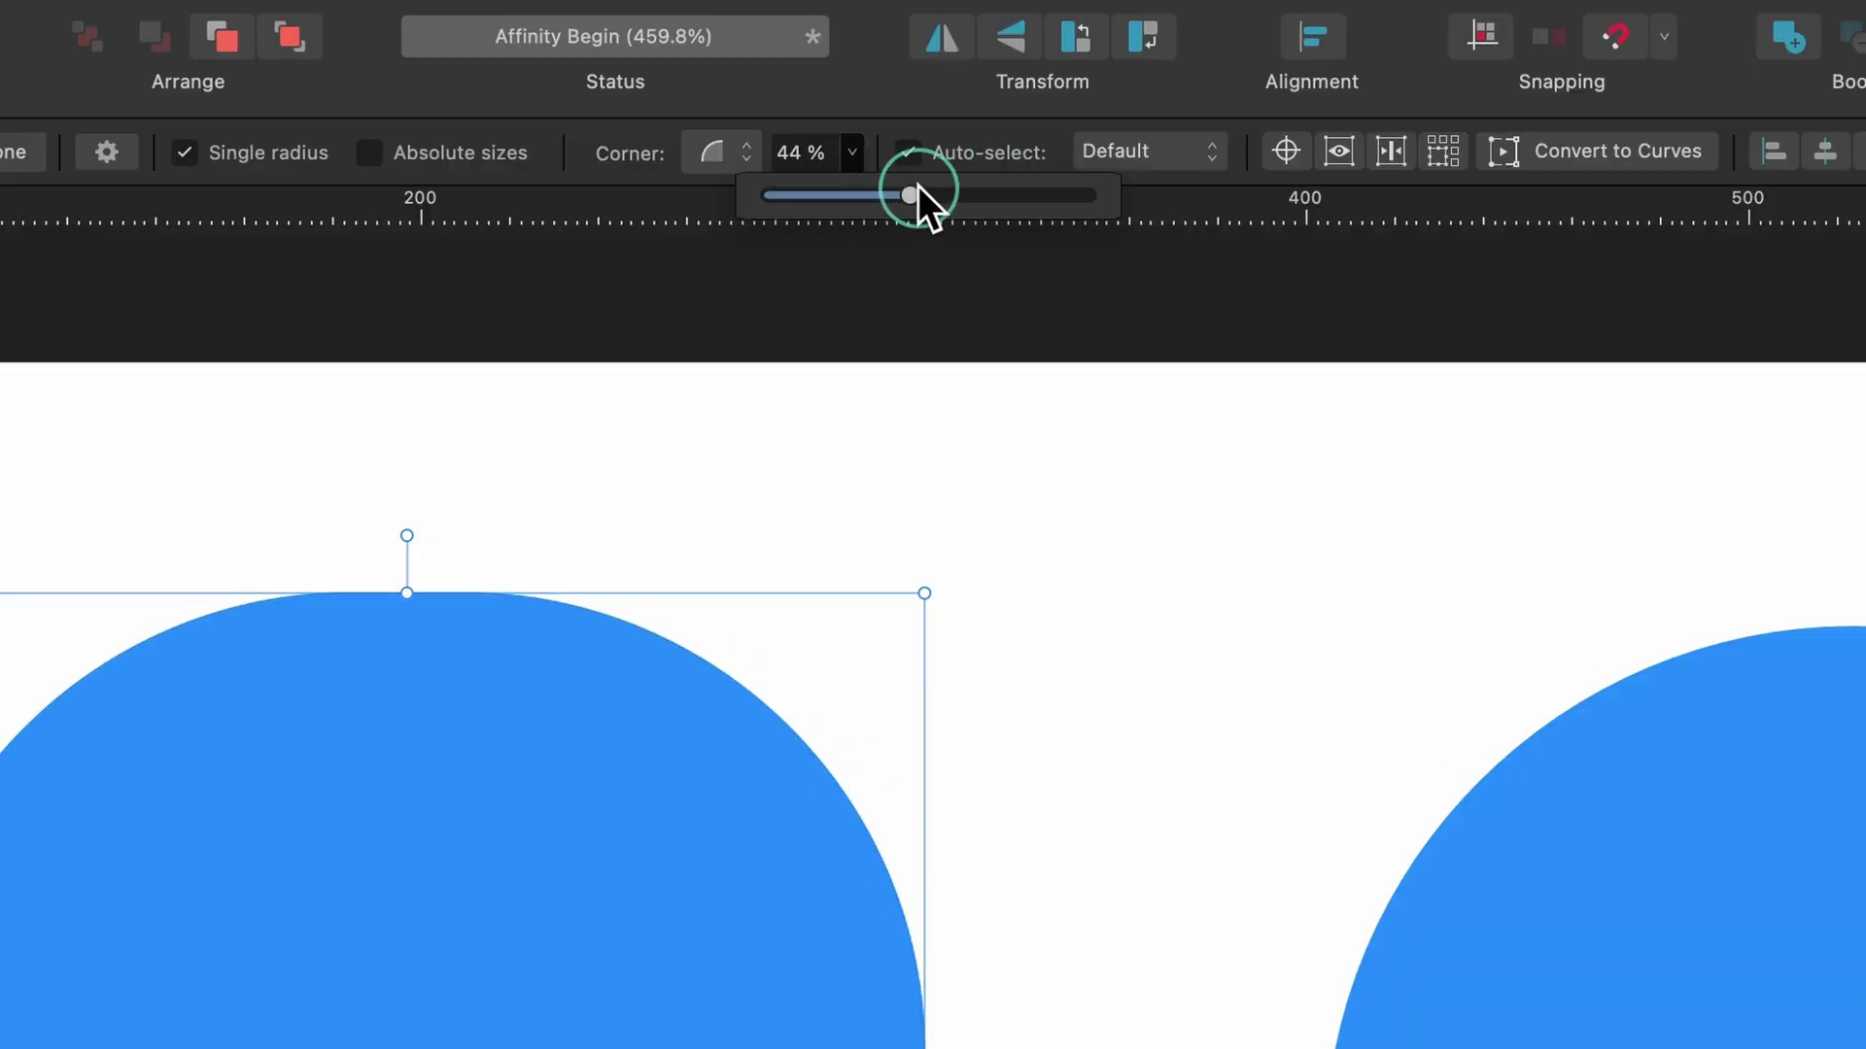
left_click_drag(917, 195, 846, 198)
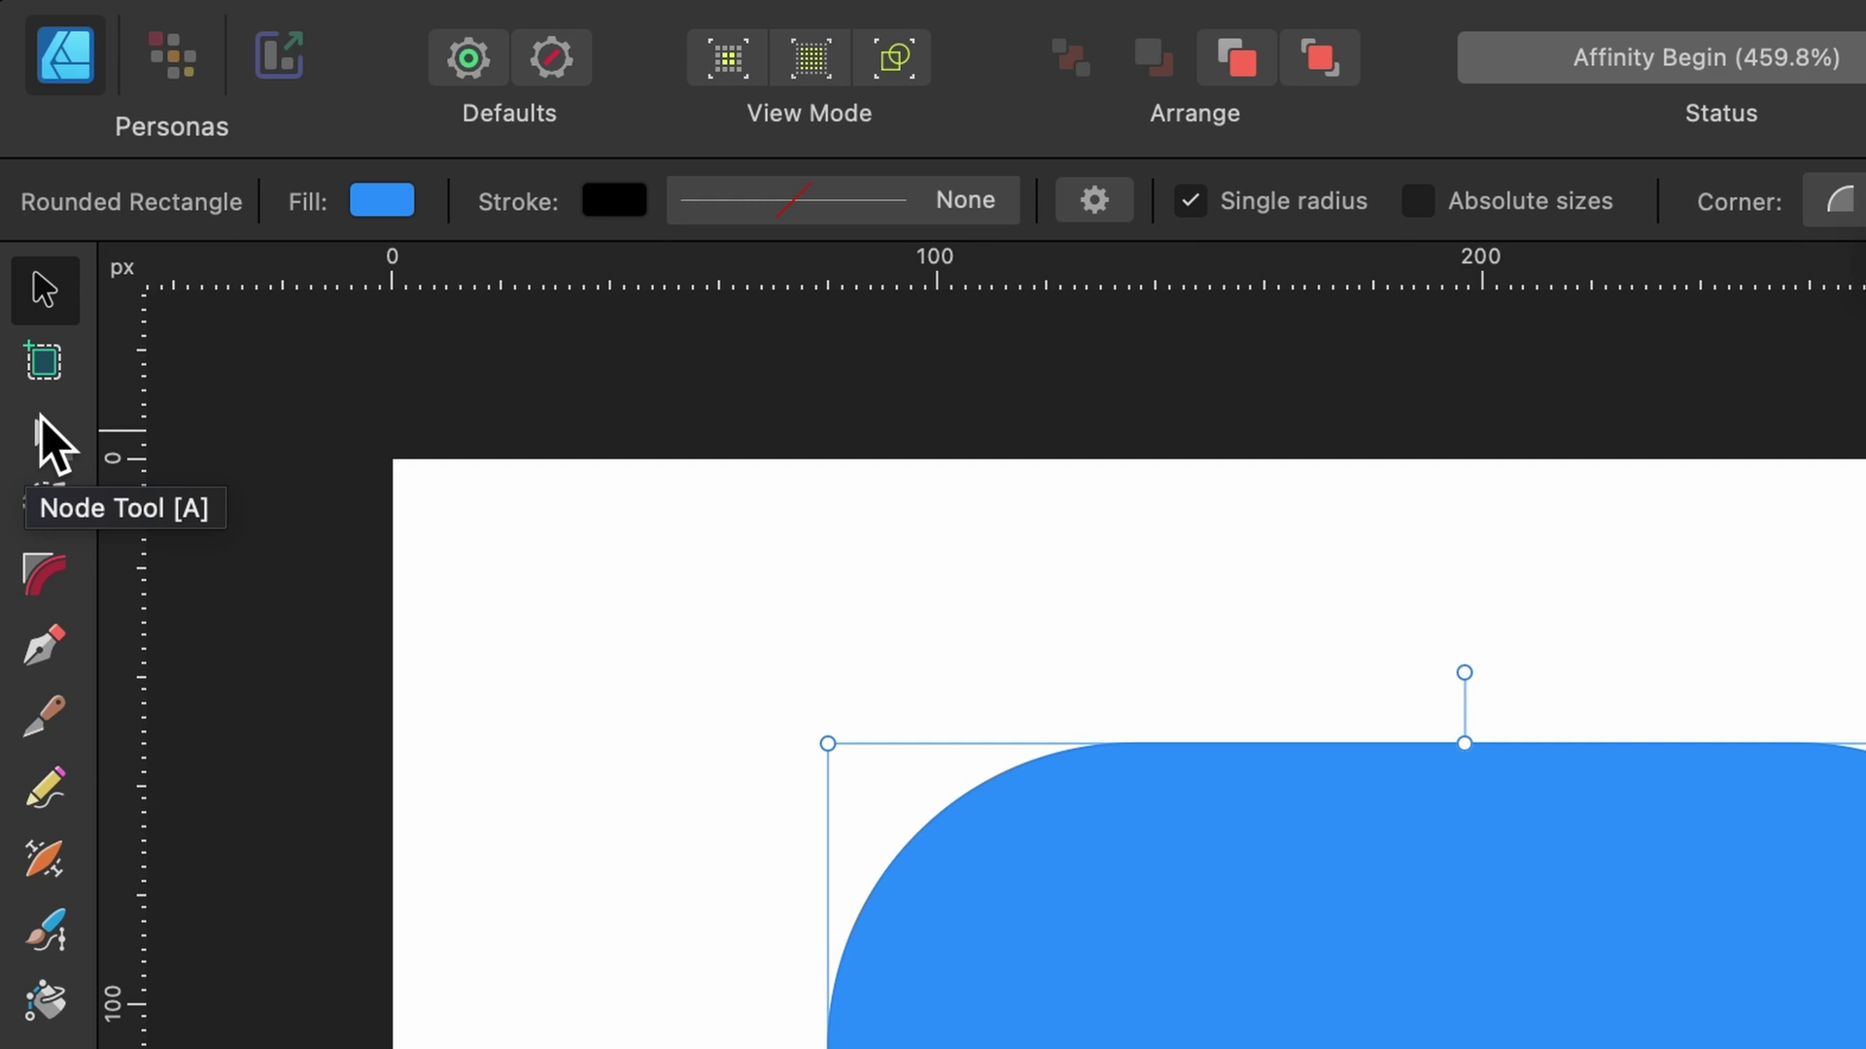
- Drag the square's corner handle with the Node Tool to tighten the radius to 20%
left_click(43, 428)
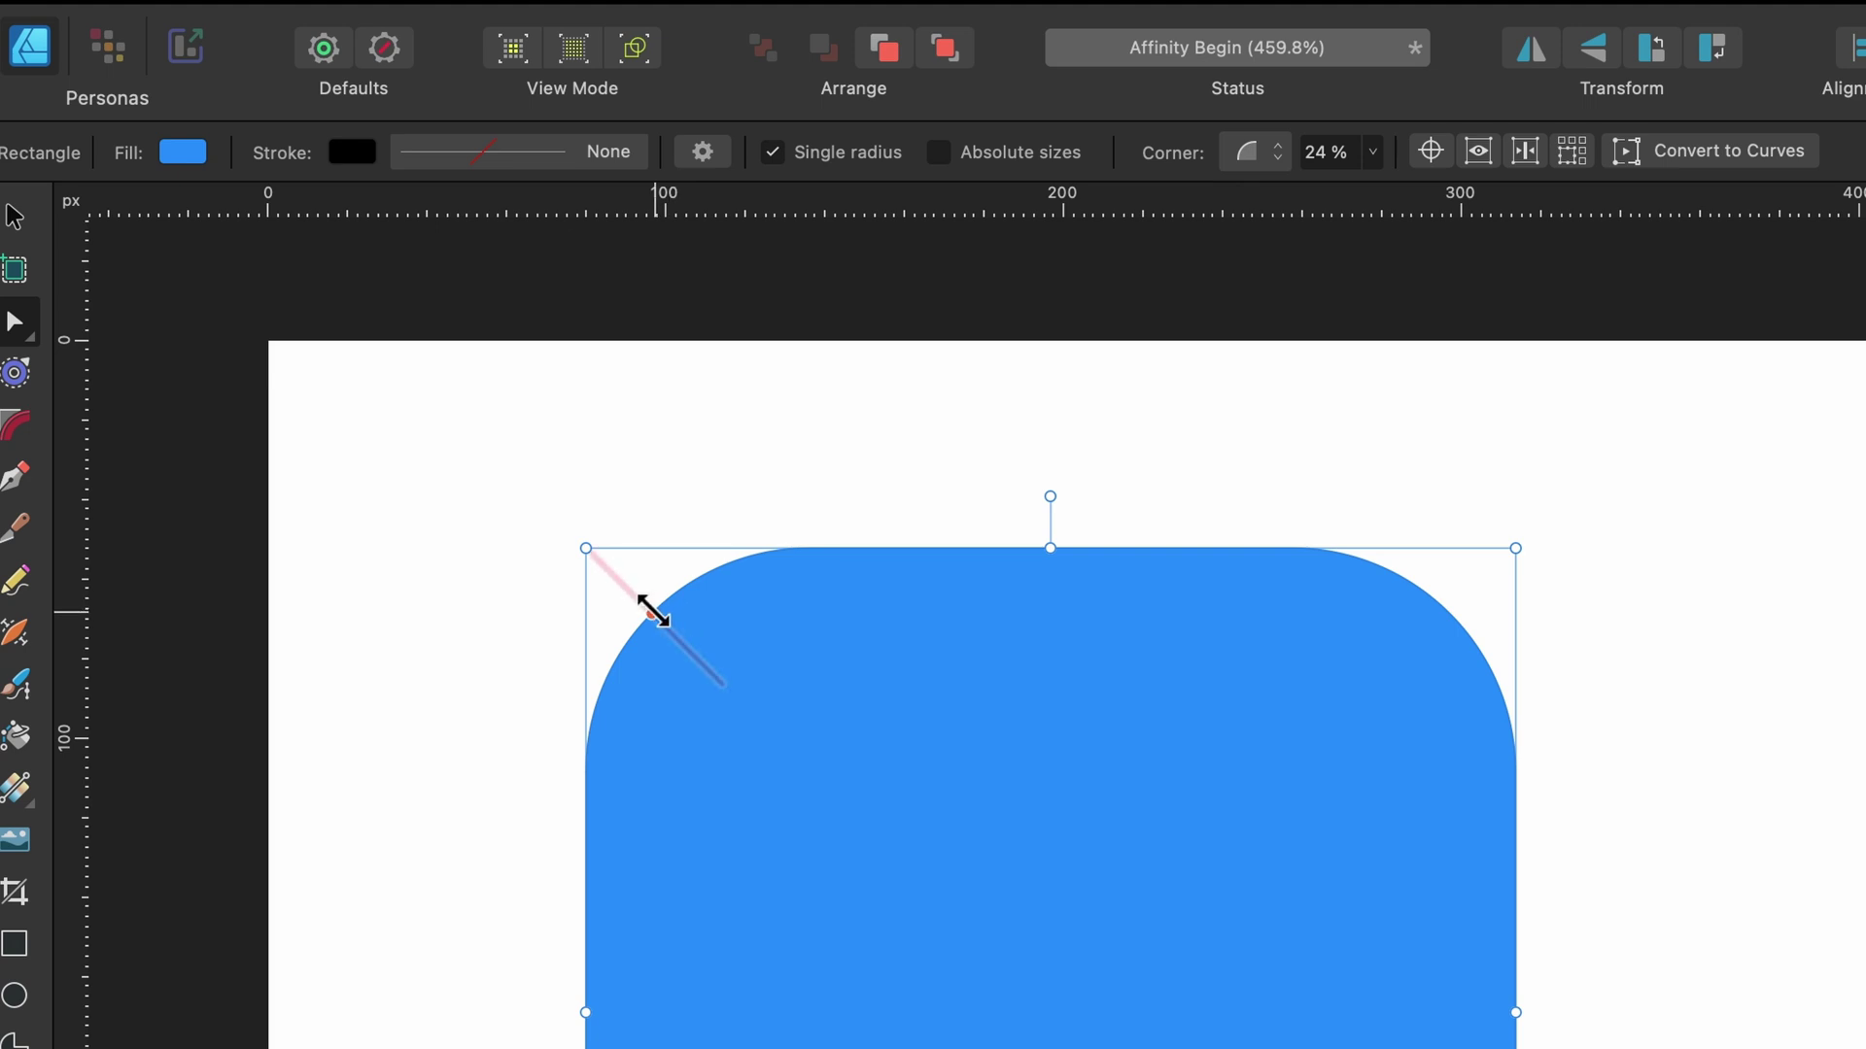
mouse_move(651, 610)
left_mouse_down()
mouse_move(600, 575)
mouse_move(664, 627)
left_mouse_up()
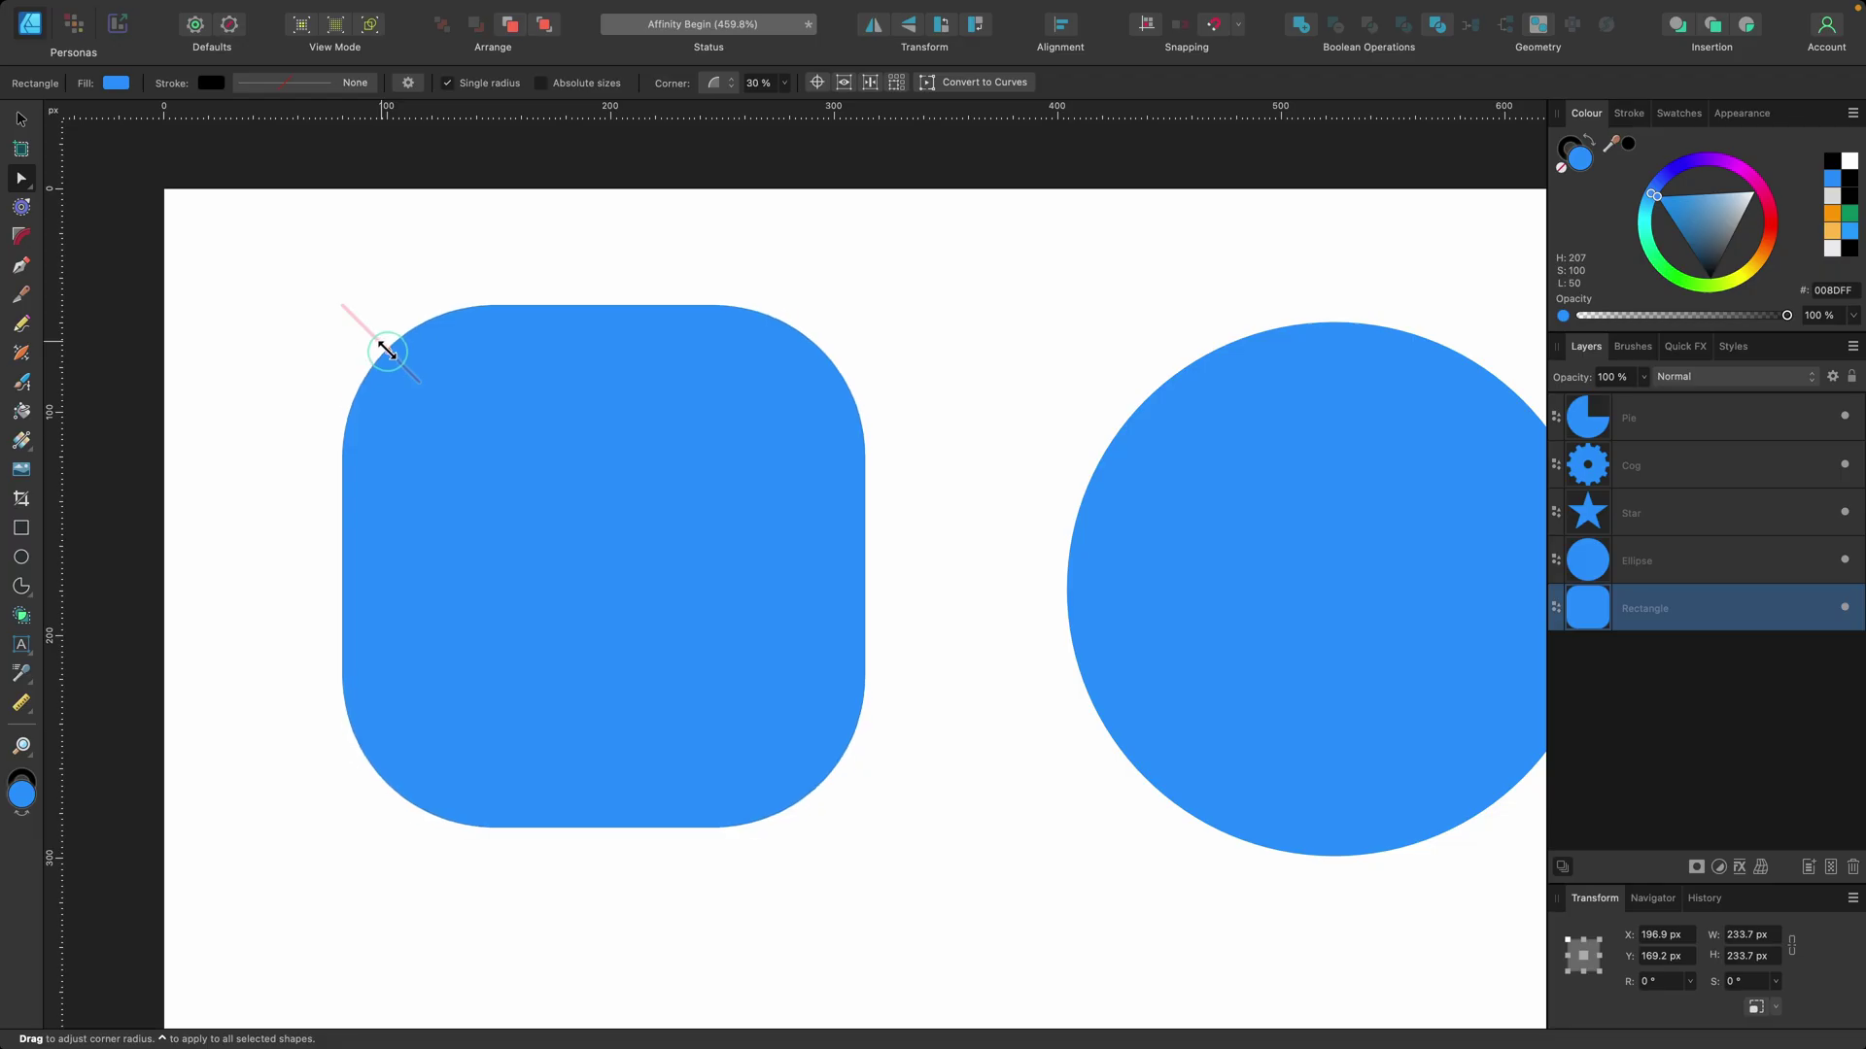
mouse_move(388, 352)
left_mouse_down()
mouse_move(459, 424)
mouse_move(331, 298)
mouse_move(395, 359)
mouse_move(350, 320)
mouse_move(373, 335)
left_mouse_up()
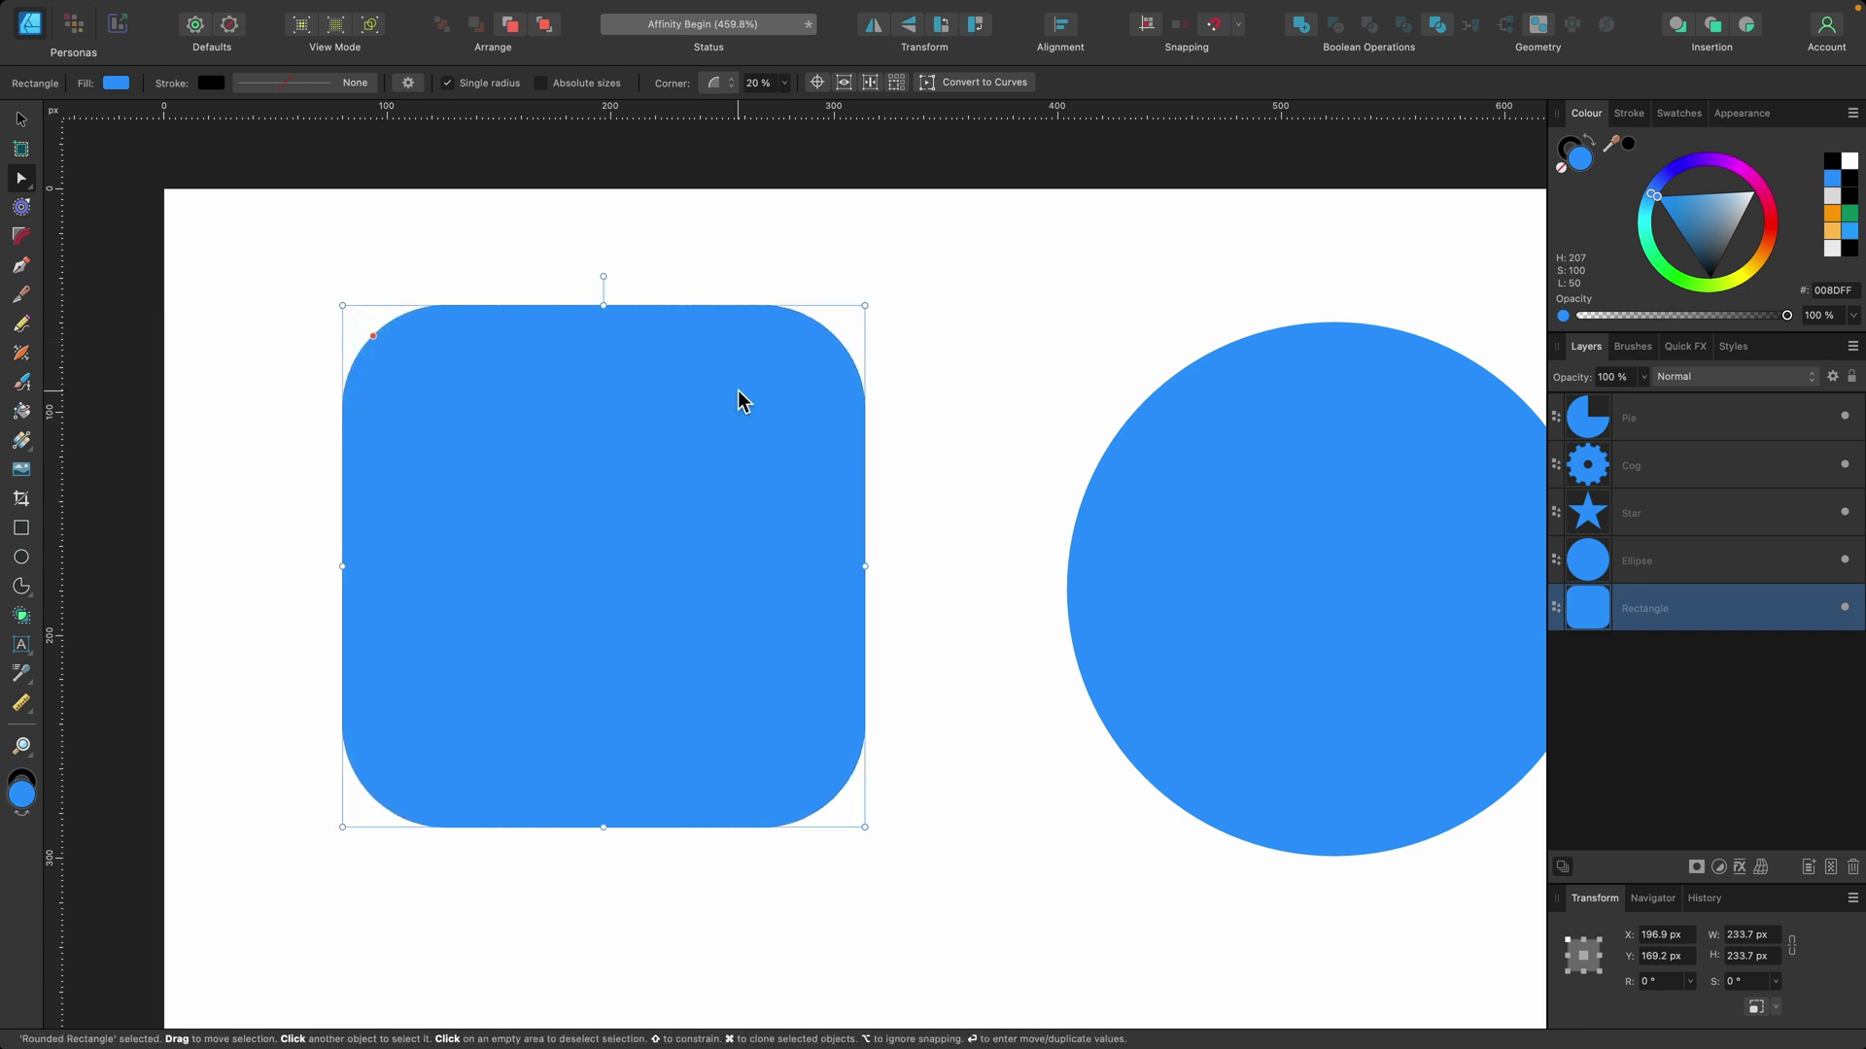
scroll(737, 388, "right", 5)
left_click(749, 472)
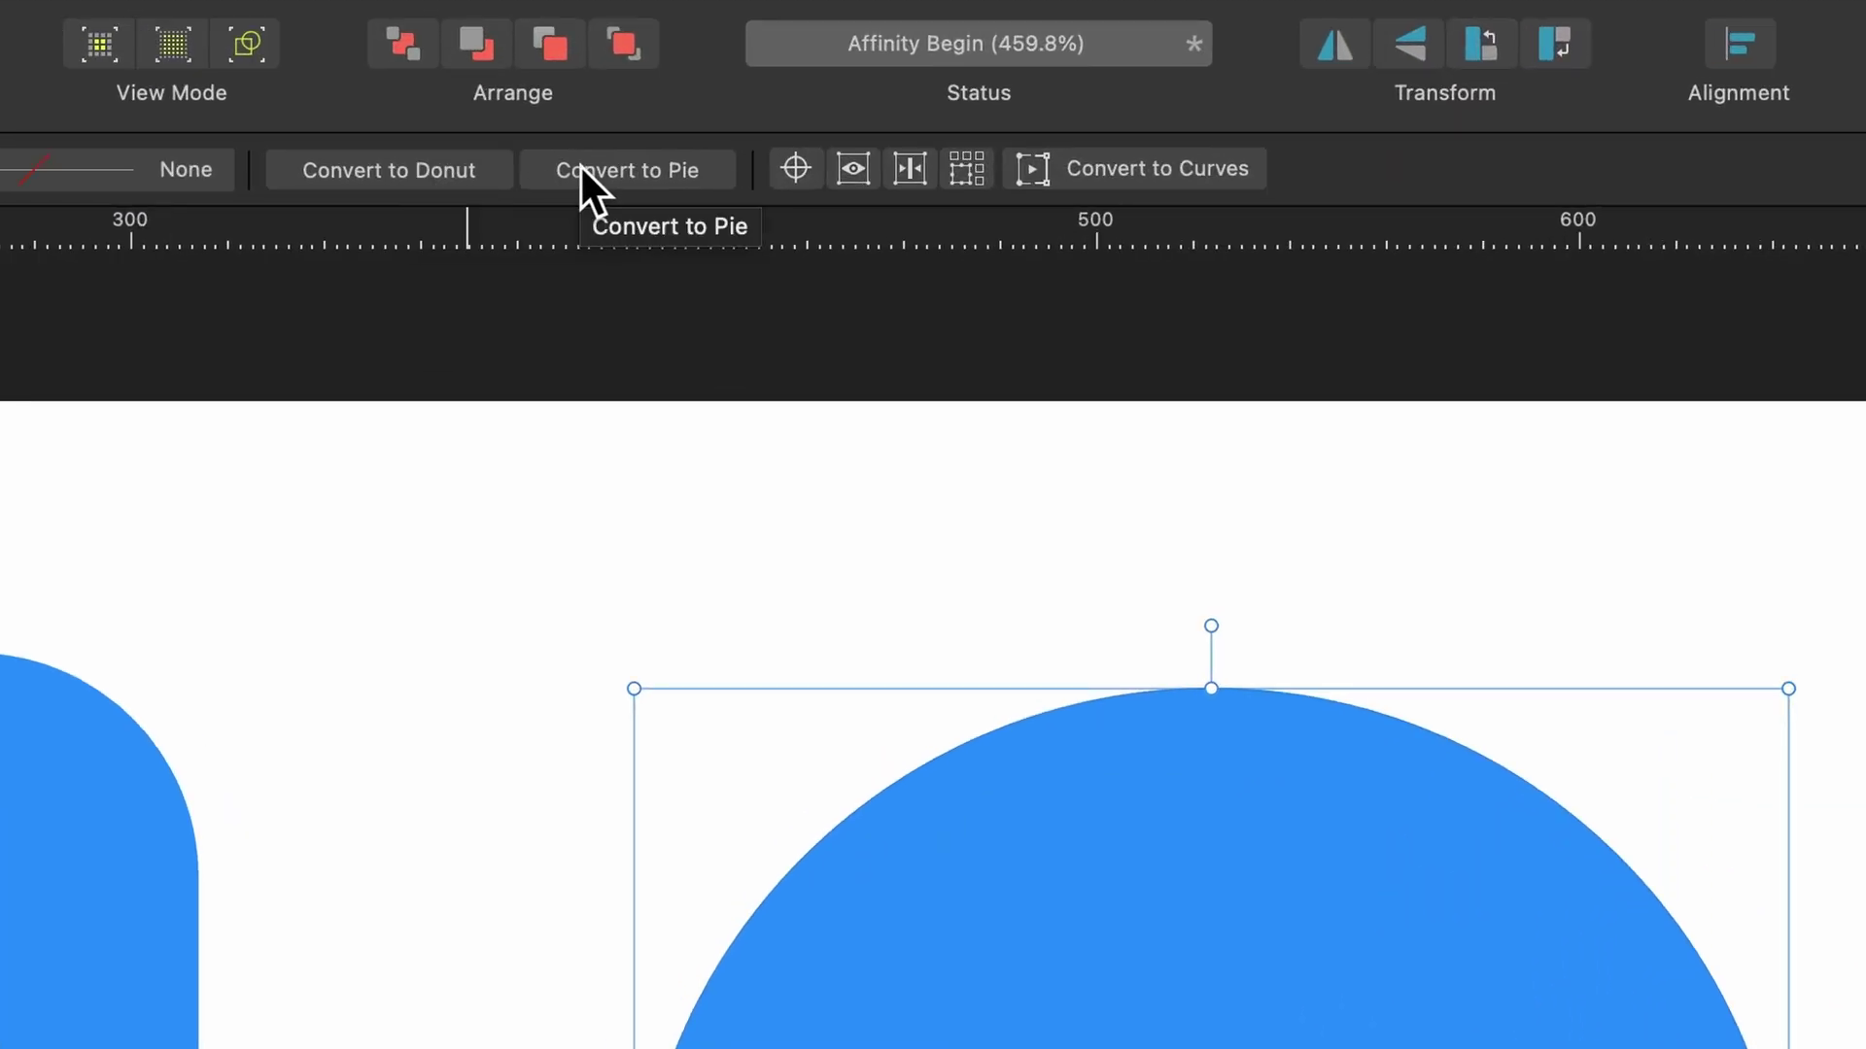
- Convert the circle to a donut, widen its hole to 42%, and close it into a full ring
left_click(418, 165)
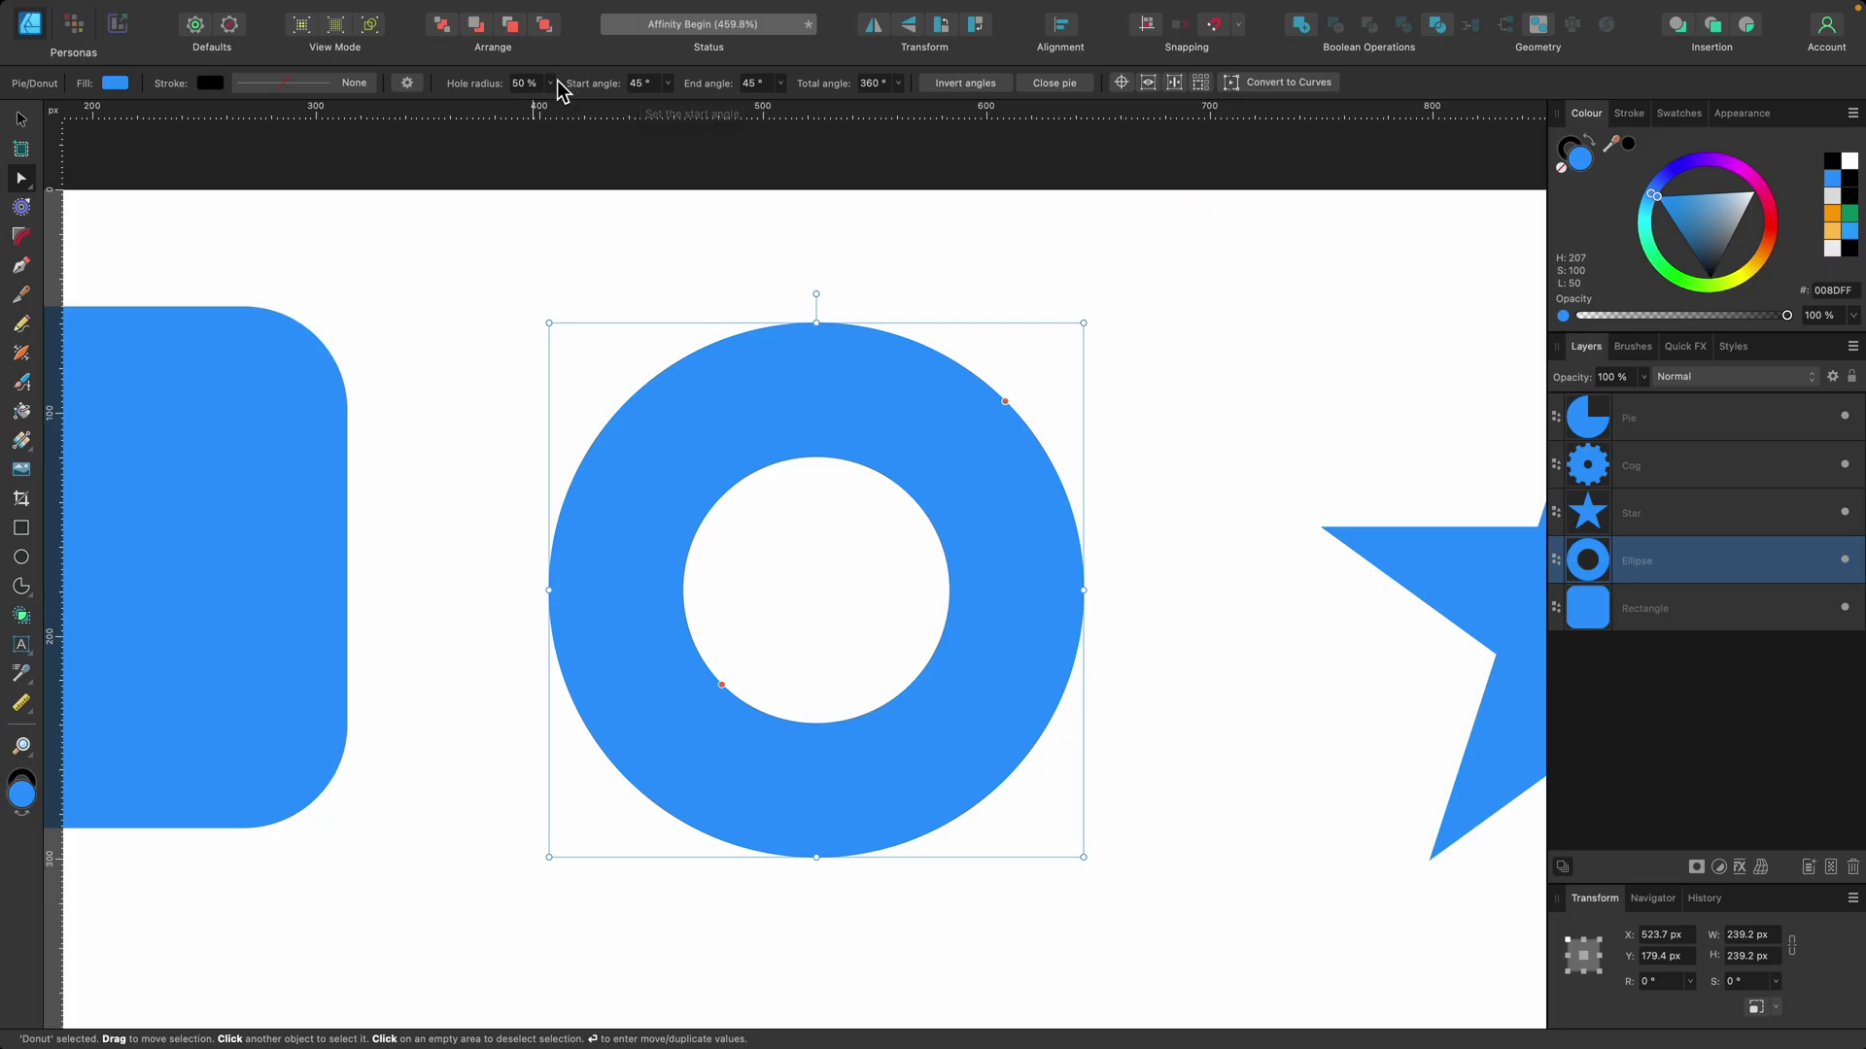
left_click(396, 142)
mouse_move(550, 109)
left_mouse_down()
mouse_move(492, 105)
mouse_move(522, 105)
left_mouse_up()
left_click(669, 83)
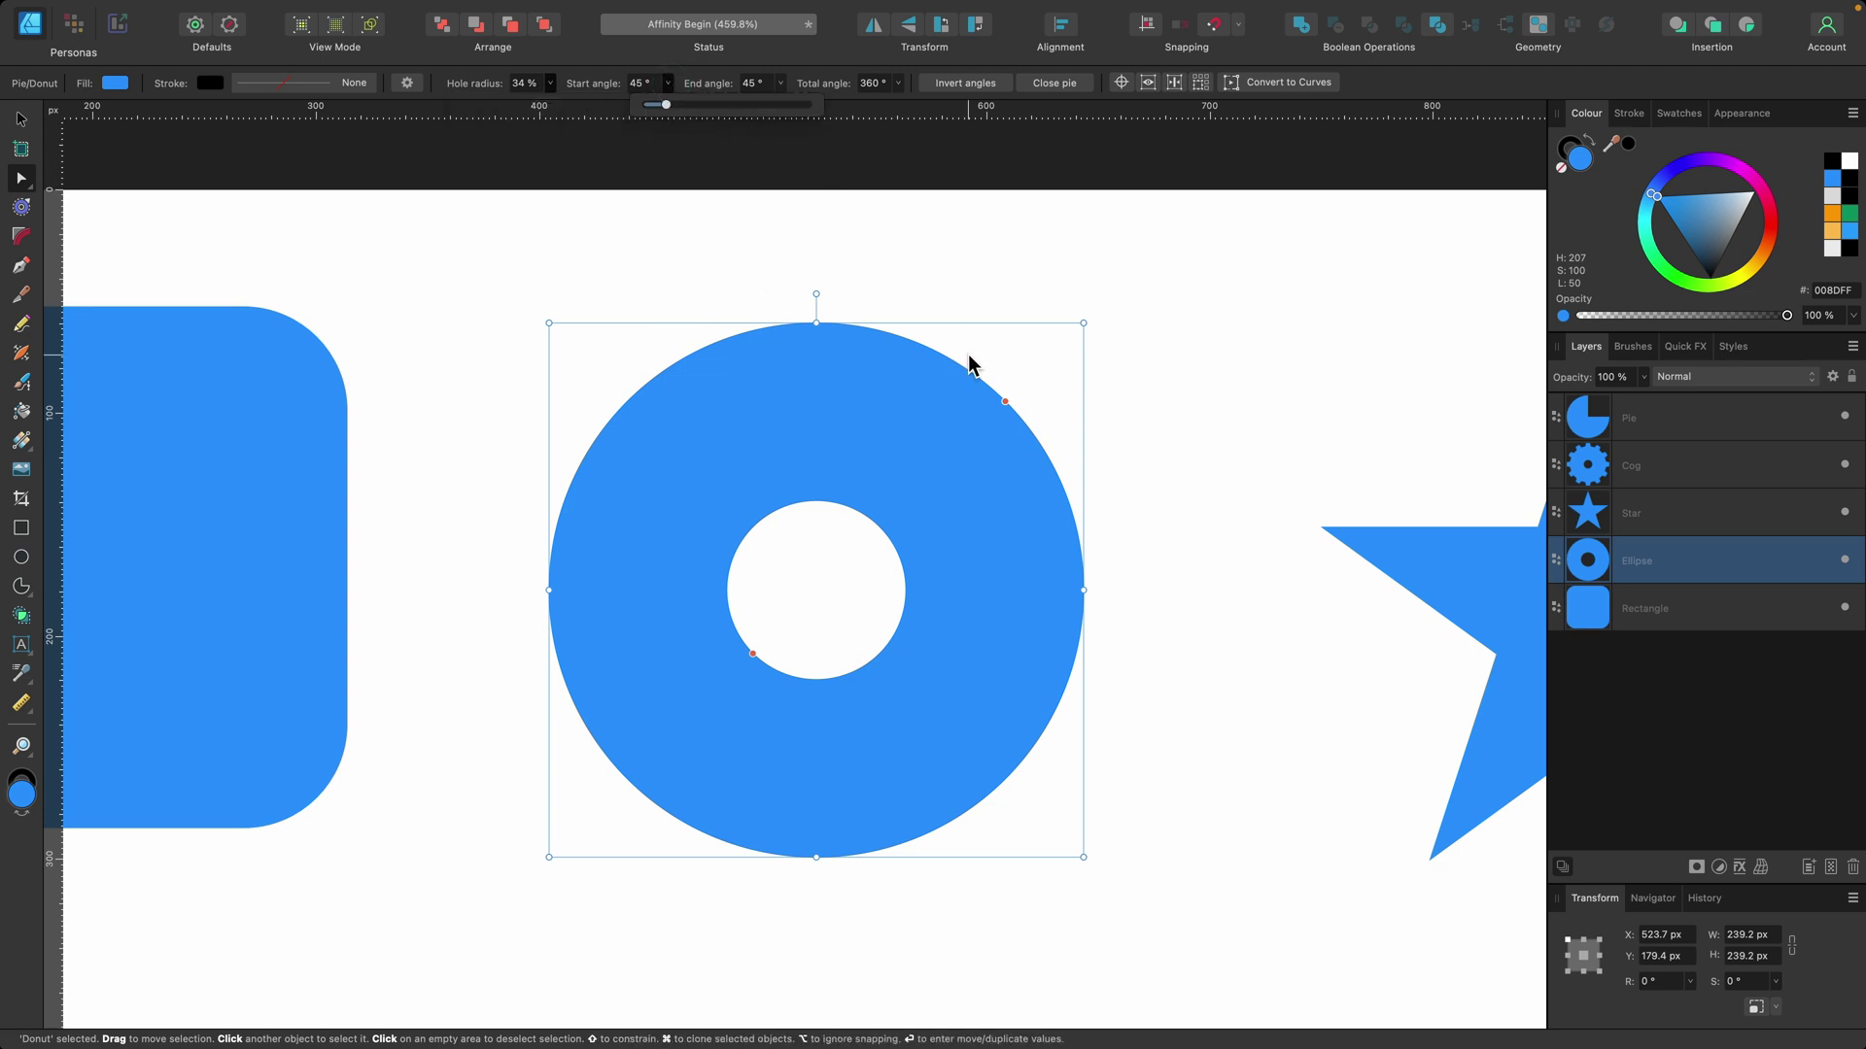
left_click(1006, 418)
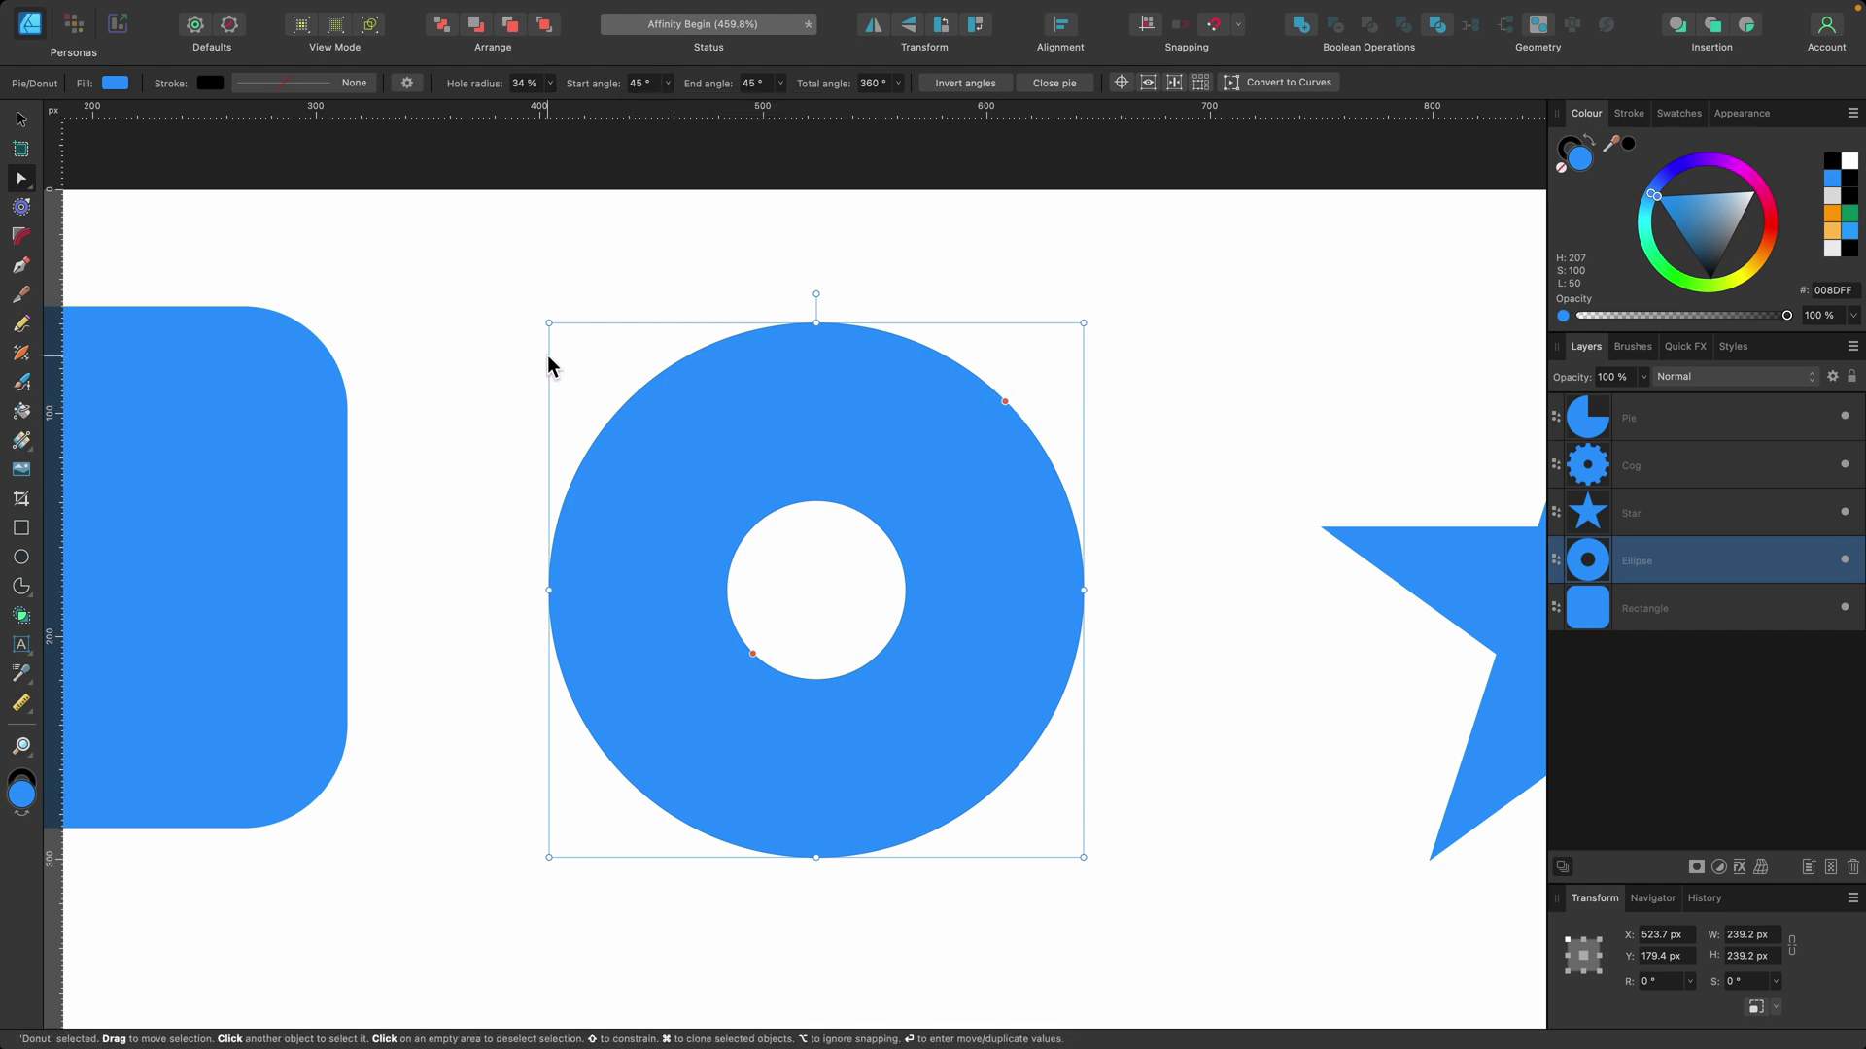
mouse_move(751, 649)
left_mouse_down()
mouse_move(728, 674)
mouse_move(749, 680)
left_mouse_up()
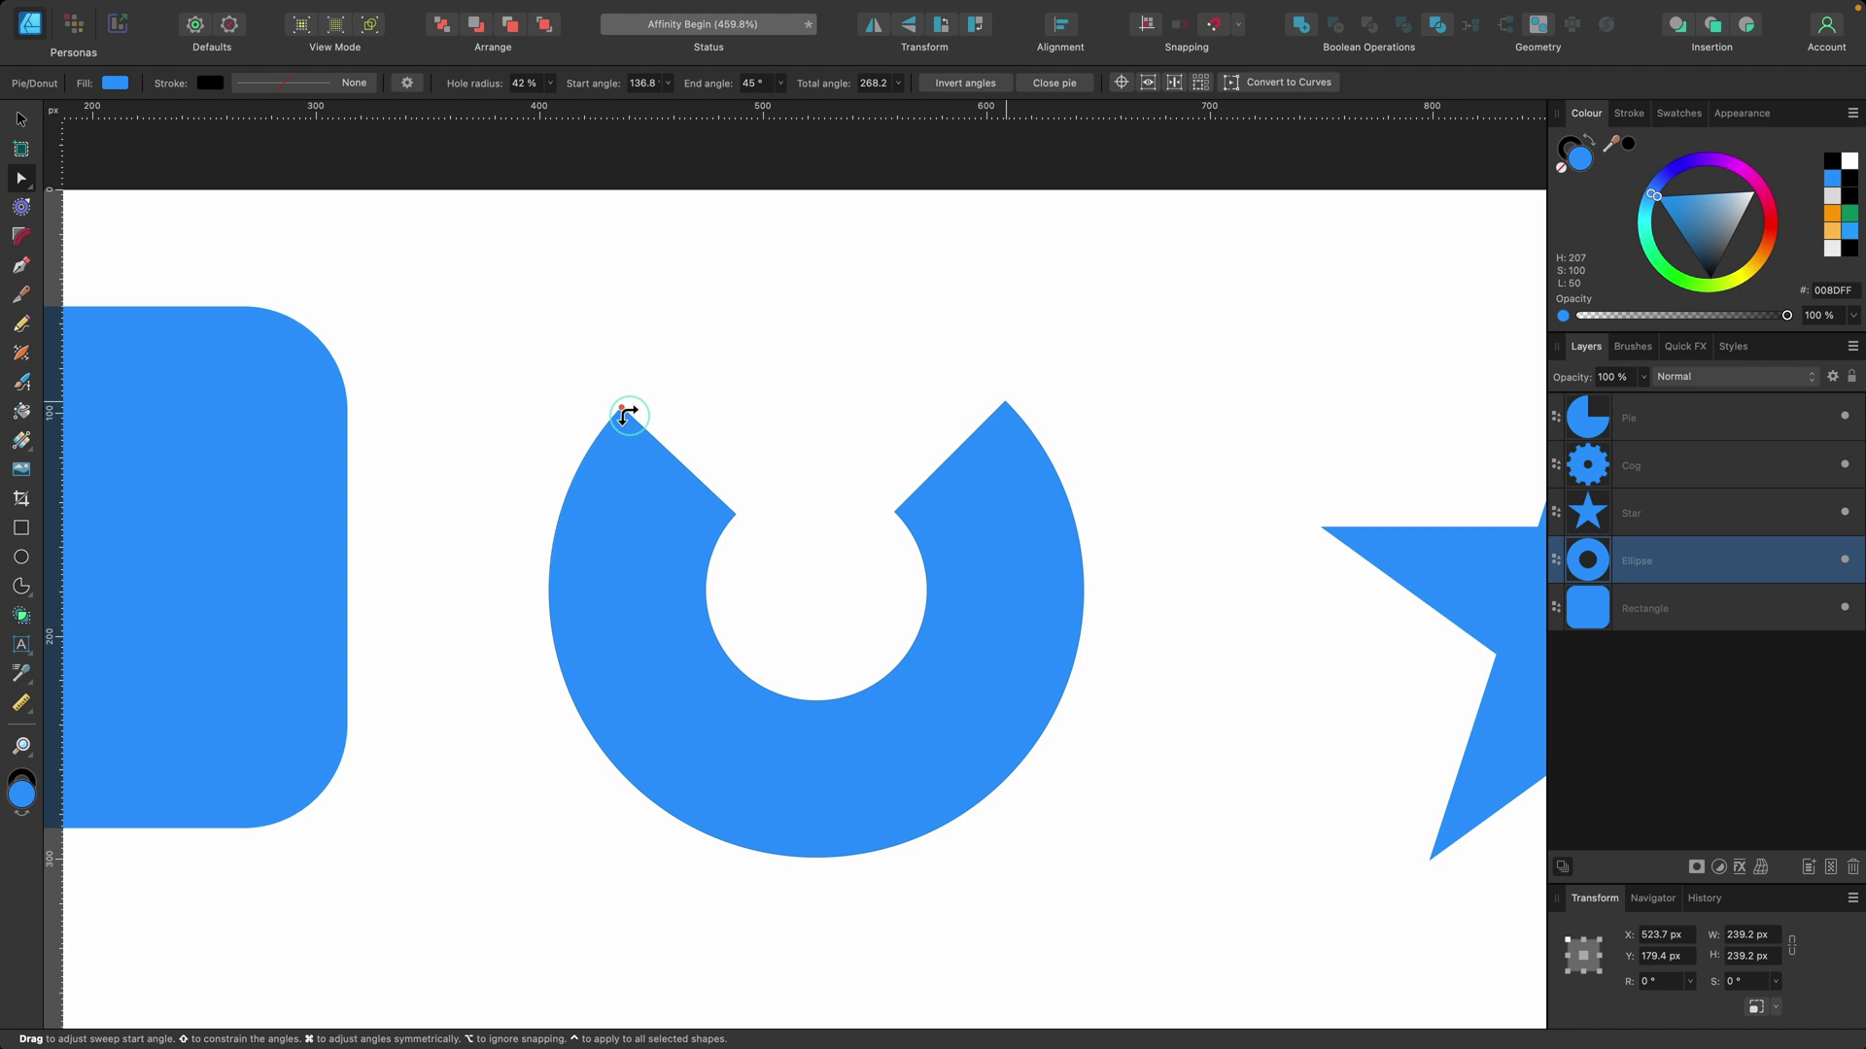
left_click_drag(627, 416, 627, 407)
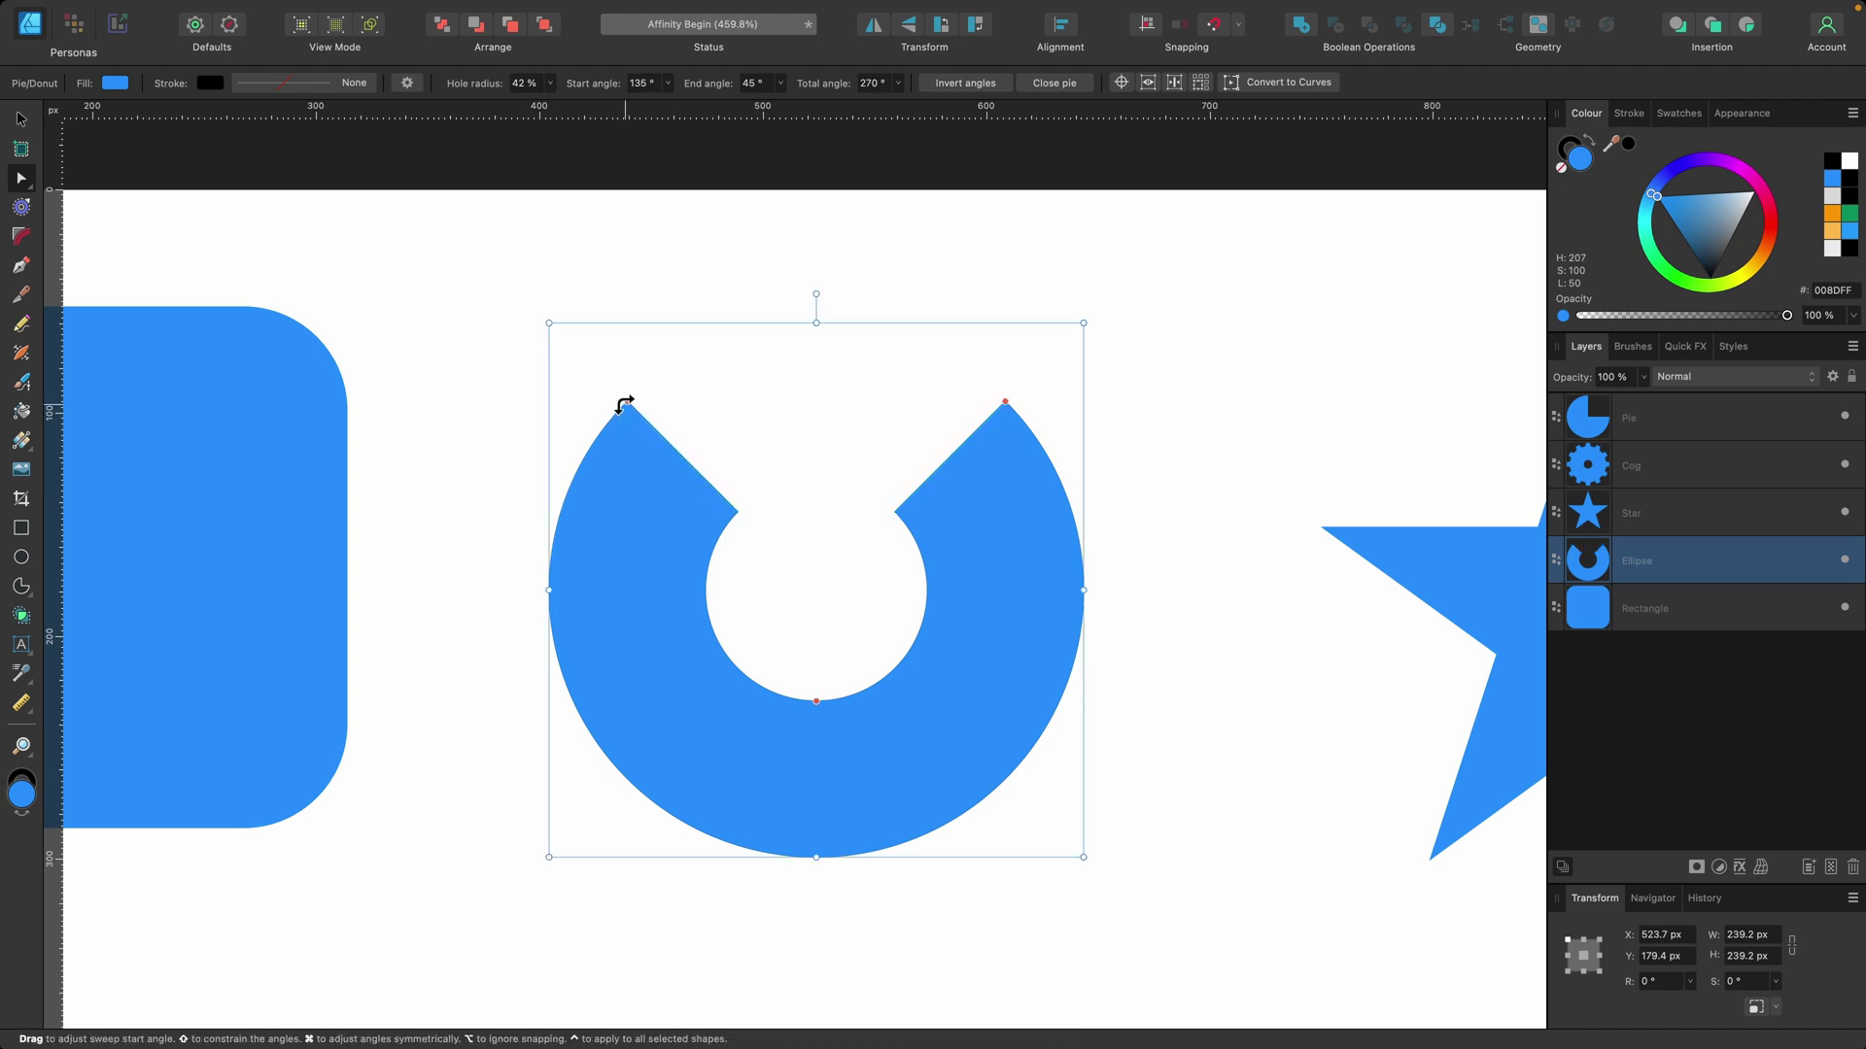
left_click(1054, 83)
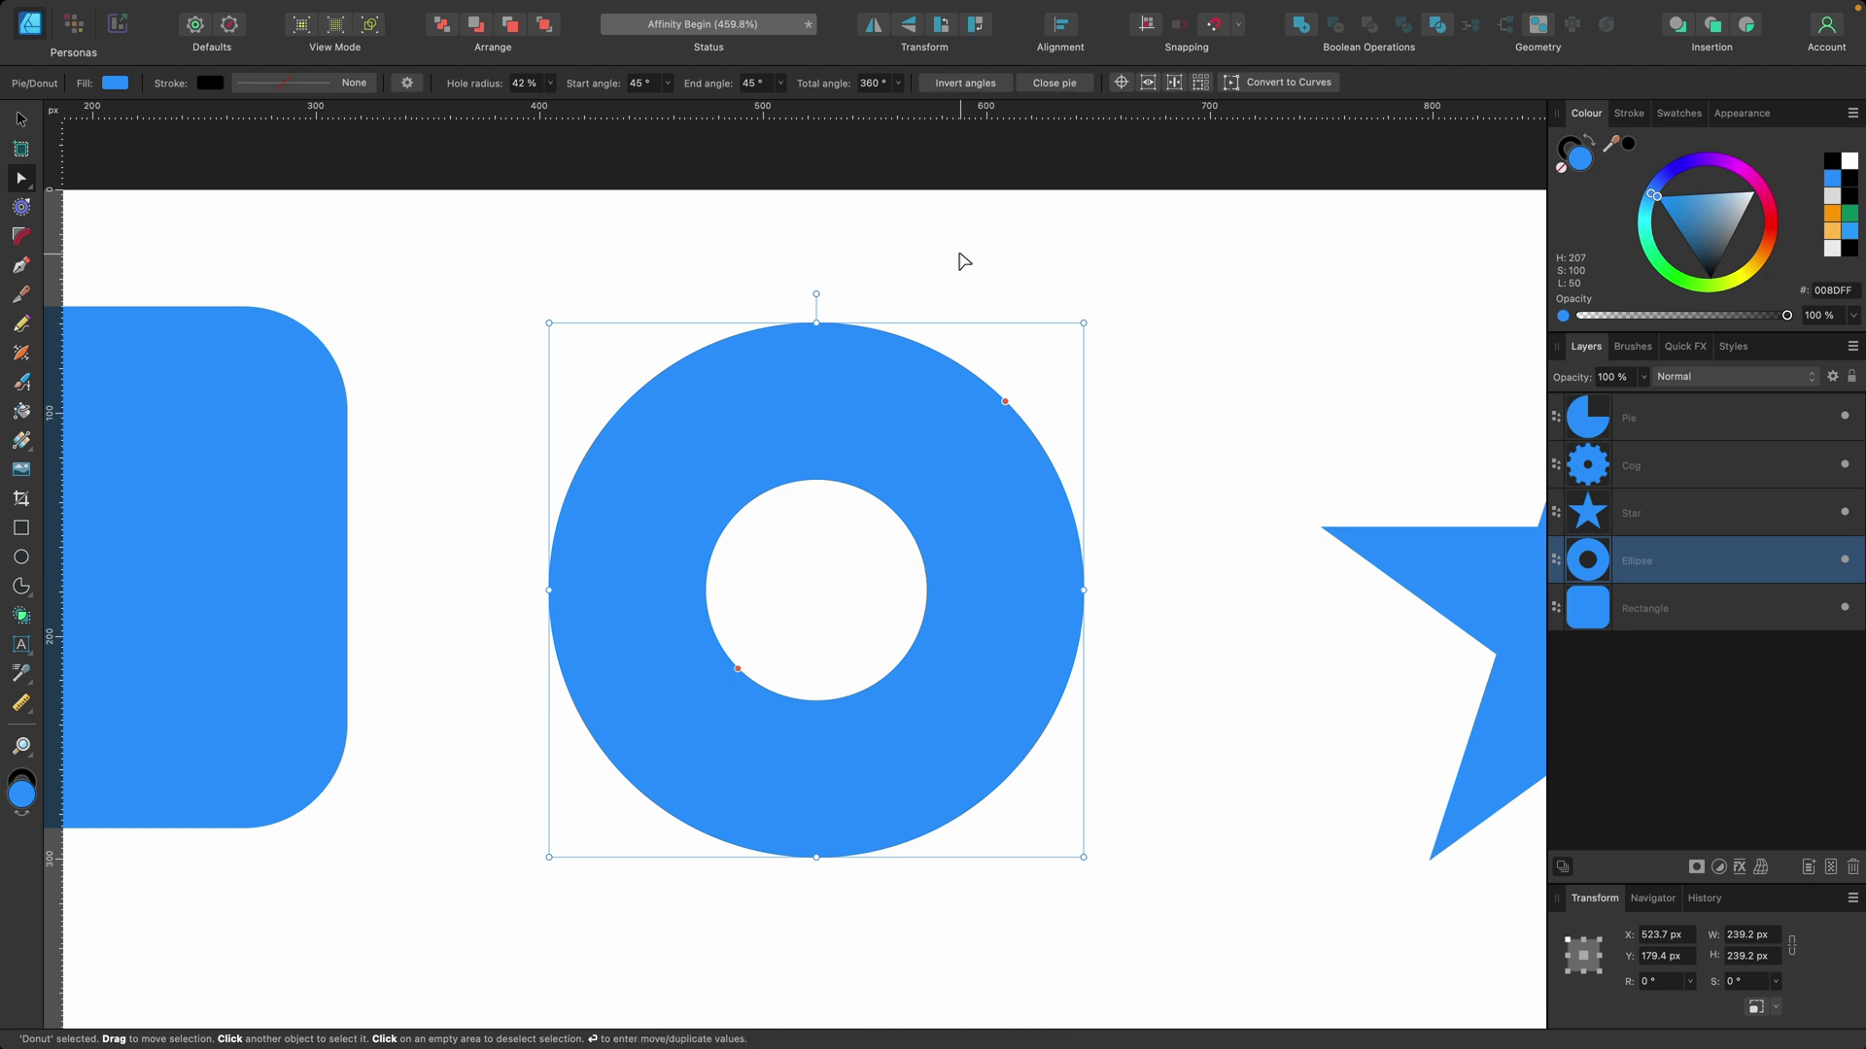
- Undo back to a plain circle, convert it to a pie, and drag the end angle to 0°
key("super+z")
key("super+z")
key("super+z")
key("super+z")
key("super+z")
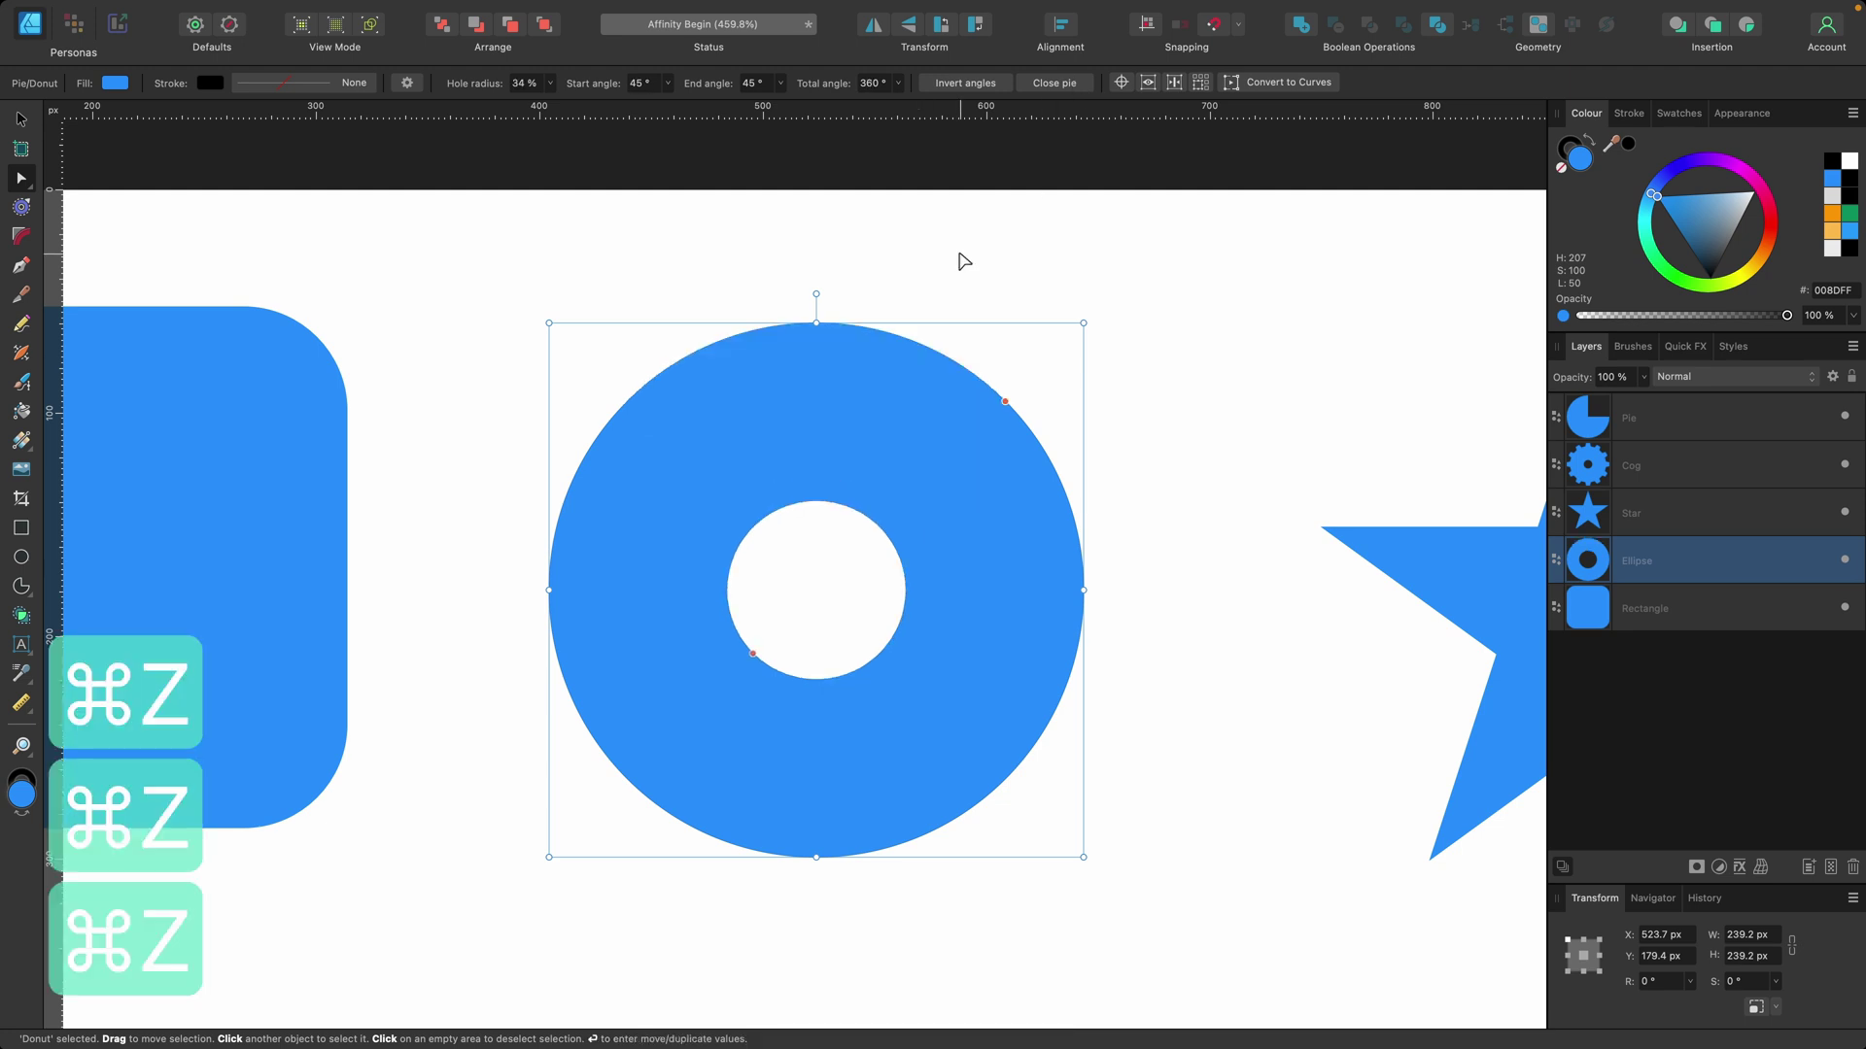
key("super+z")
key("super+shift+z")
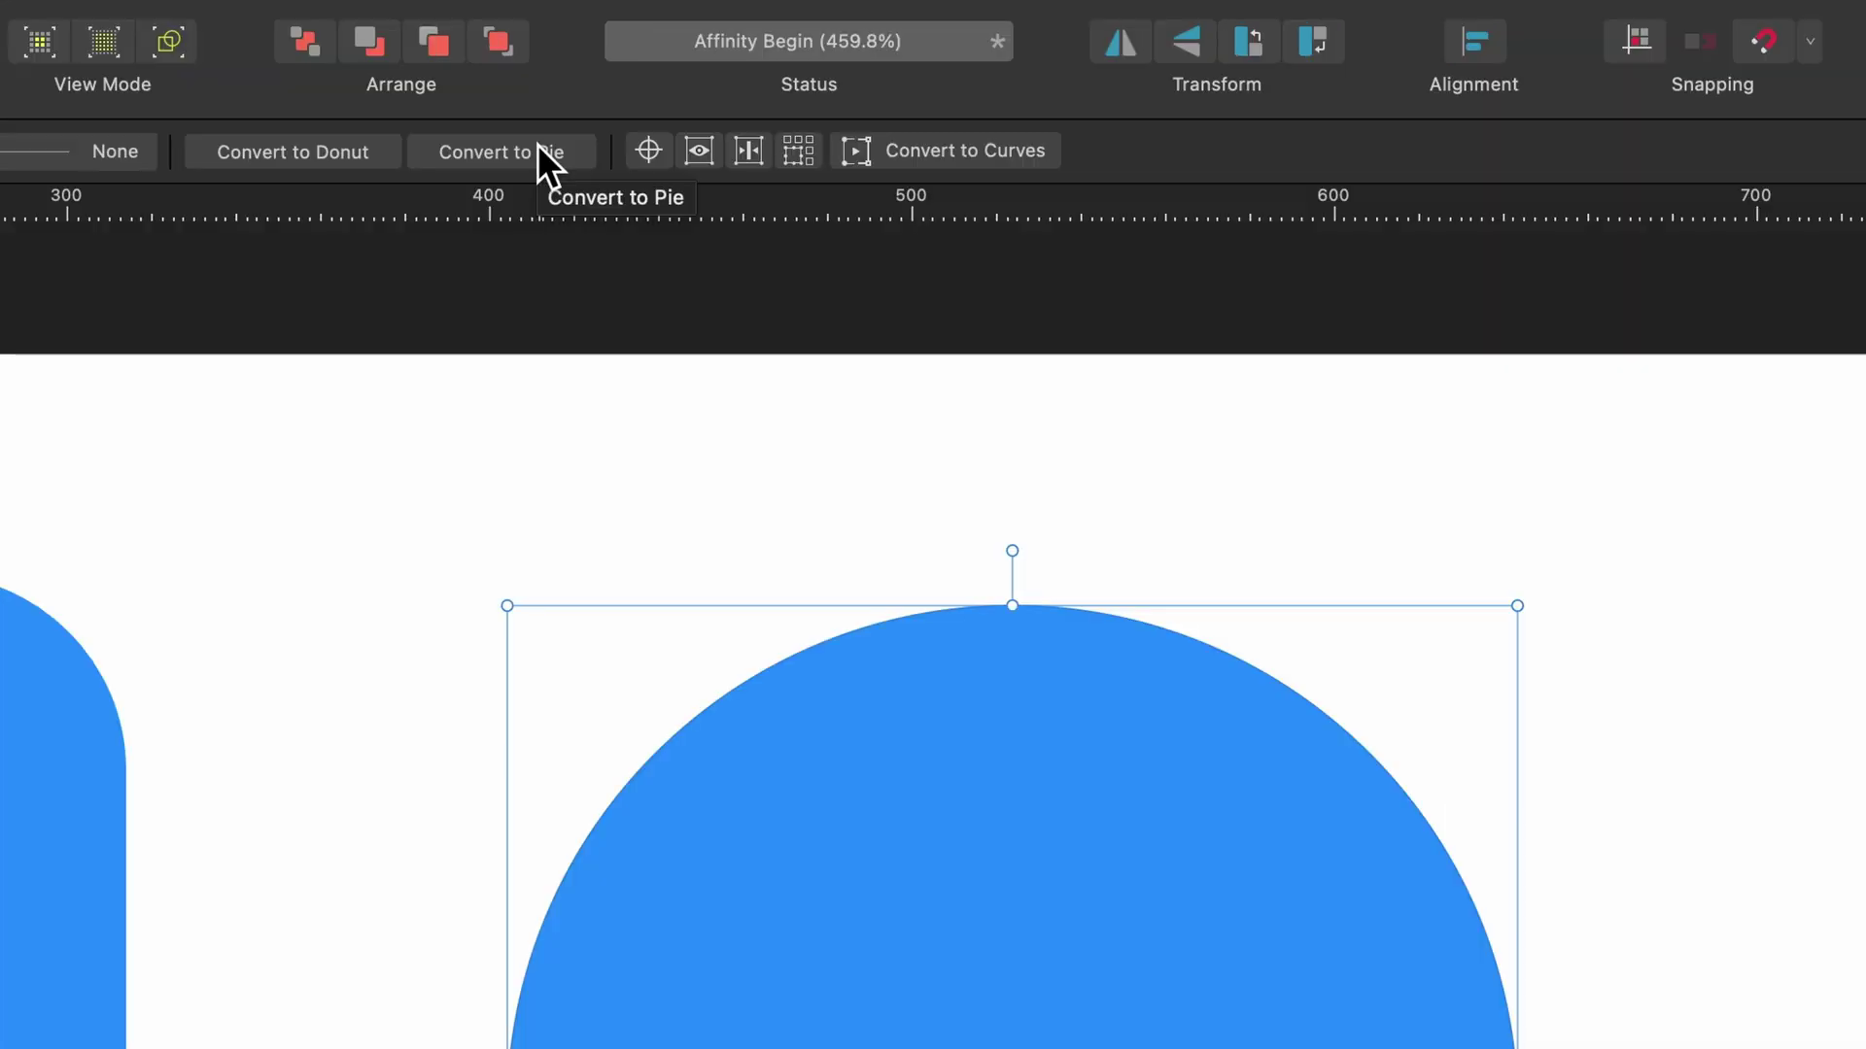
left_click(565, 80)
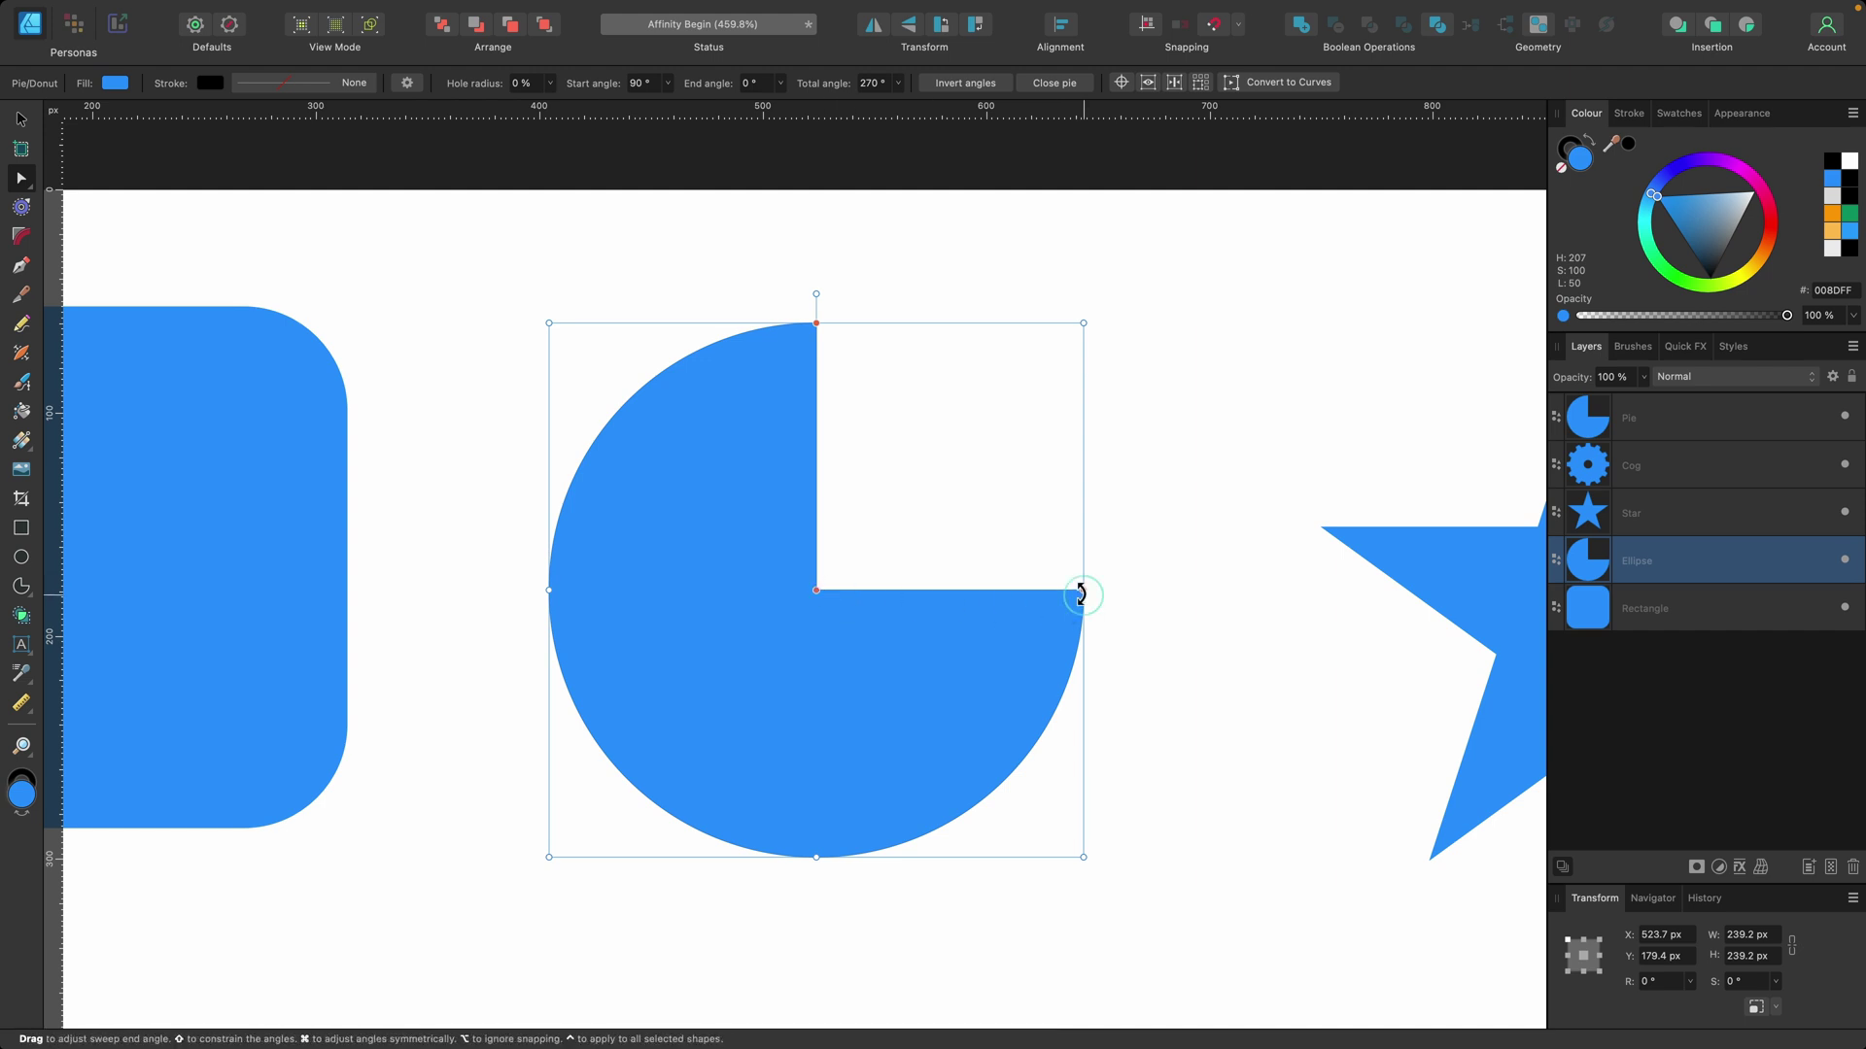
mouse_move(1079, 590)
left_mouse_down()
mouse_move(1029, 708)
mouse_move(816, 779)
mouse_move(1004, 669)
mouse_move(1041, 587)
mouse_move(967, 386)
mouse_move(1073, 623)
mouse_move(1040, 600)
mouse_move(993, 493)
mouse_move(1066, 596)
left_mouse_up()
- Raise the star's point count to 20
scroll(1128, 687, "down", 5)
scroll(1127, 677, "right", 10)
scroll(1312, 670, "up", 4)
scroll(1317, 676, "right", 2)
scroll(1317, 675, "down", 1)
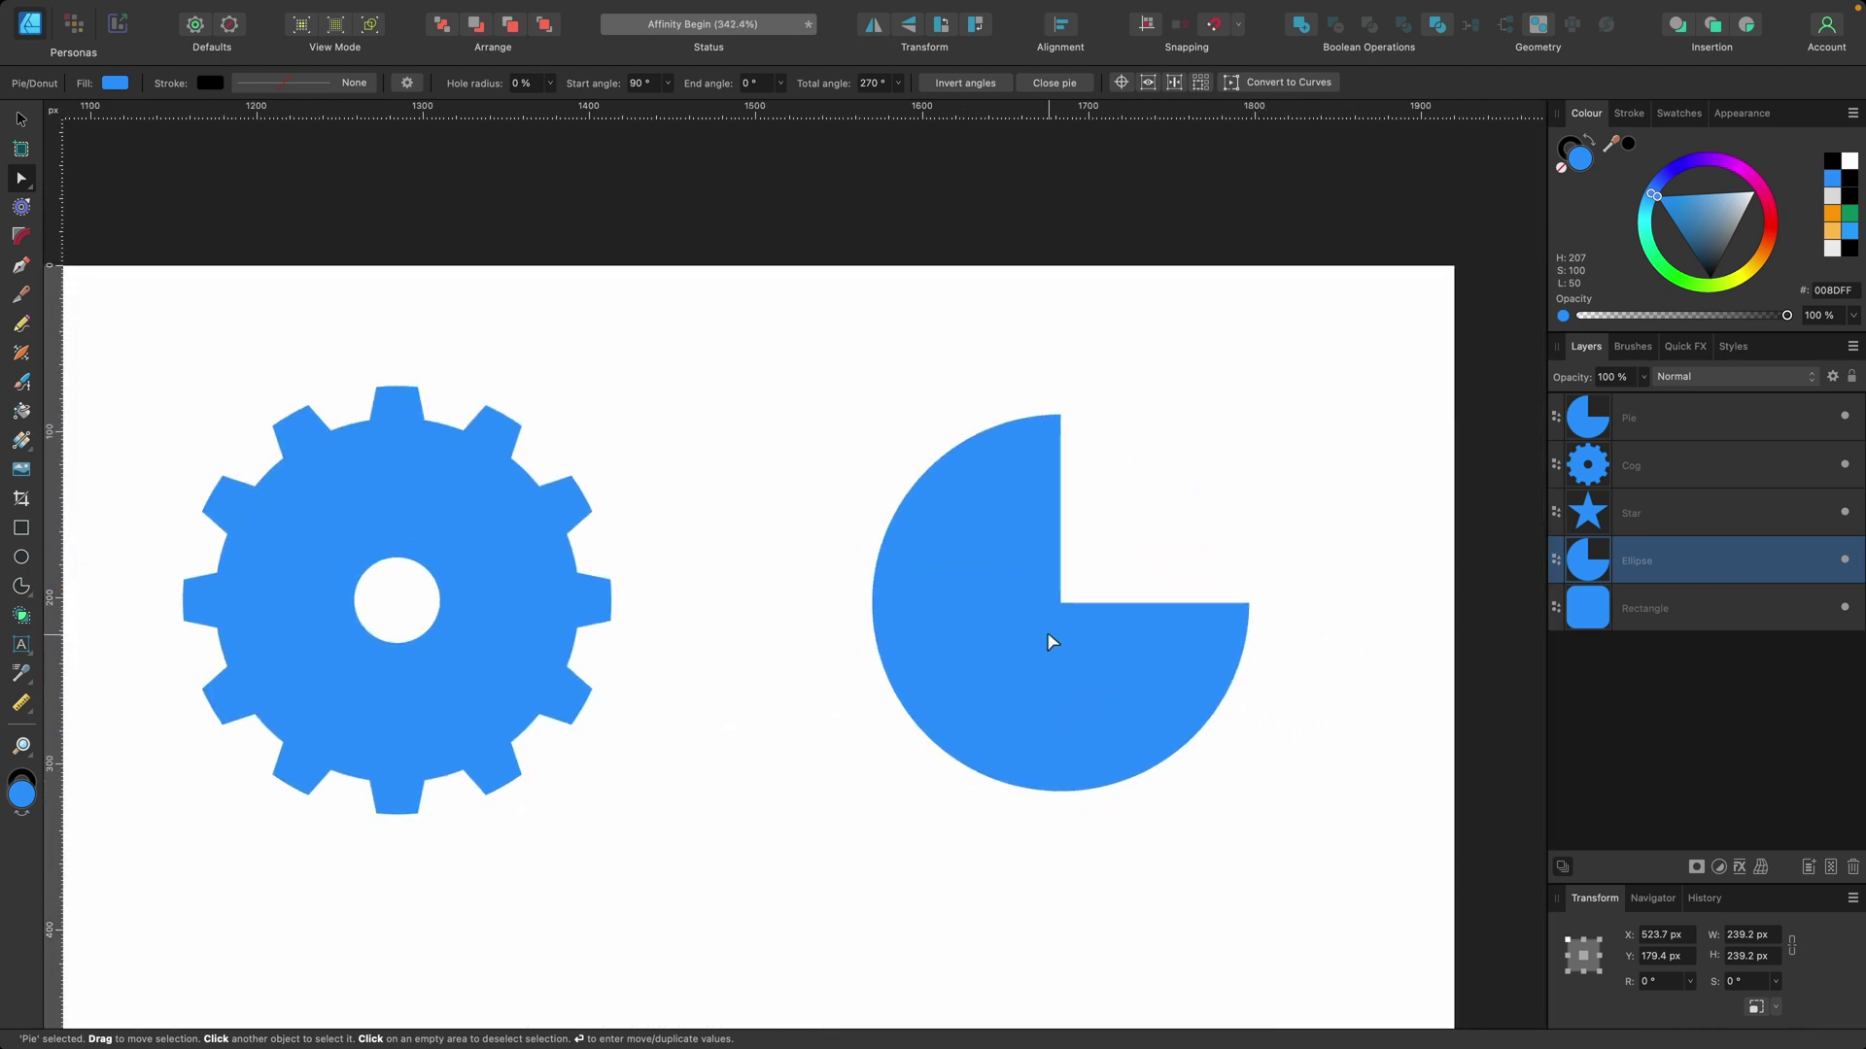
scroll(1047, 634, "left", 15)
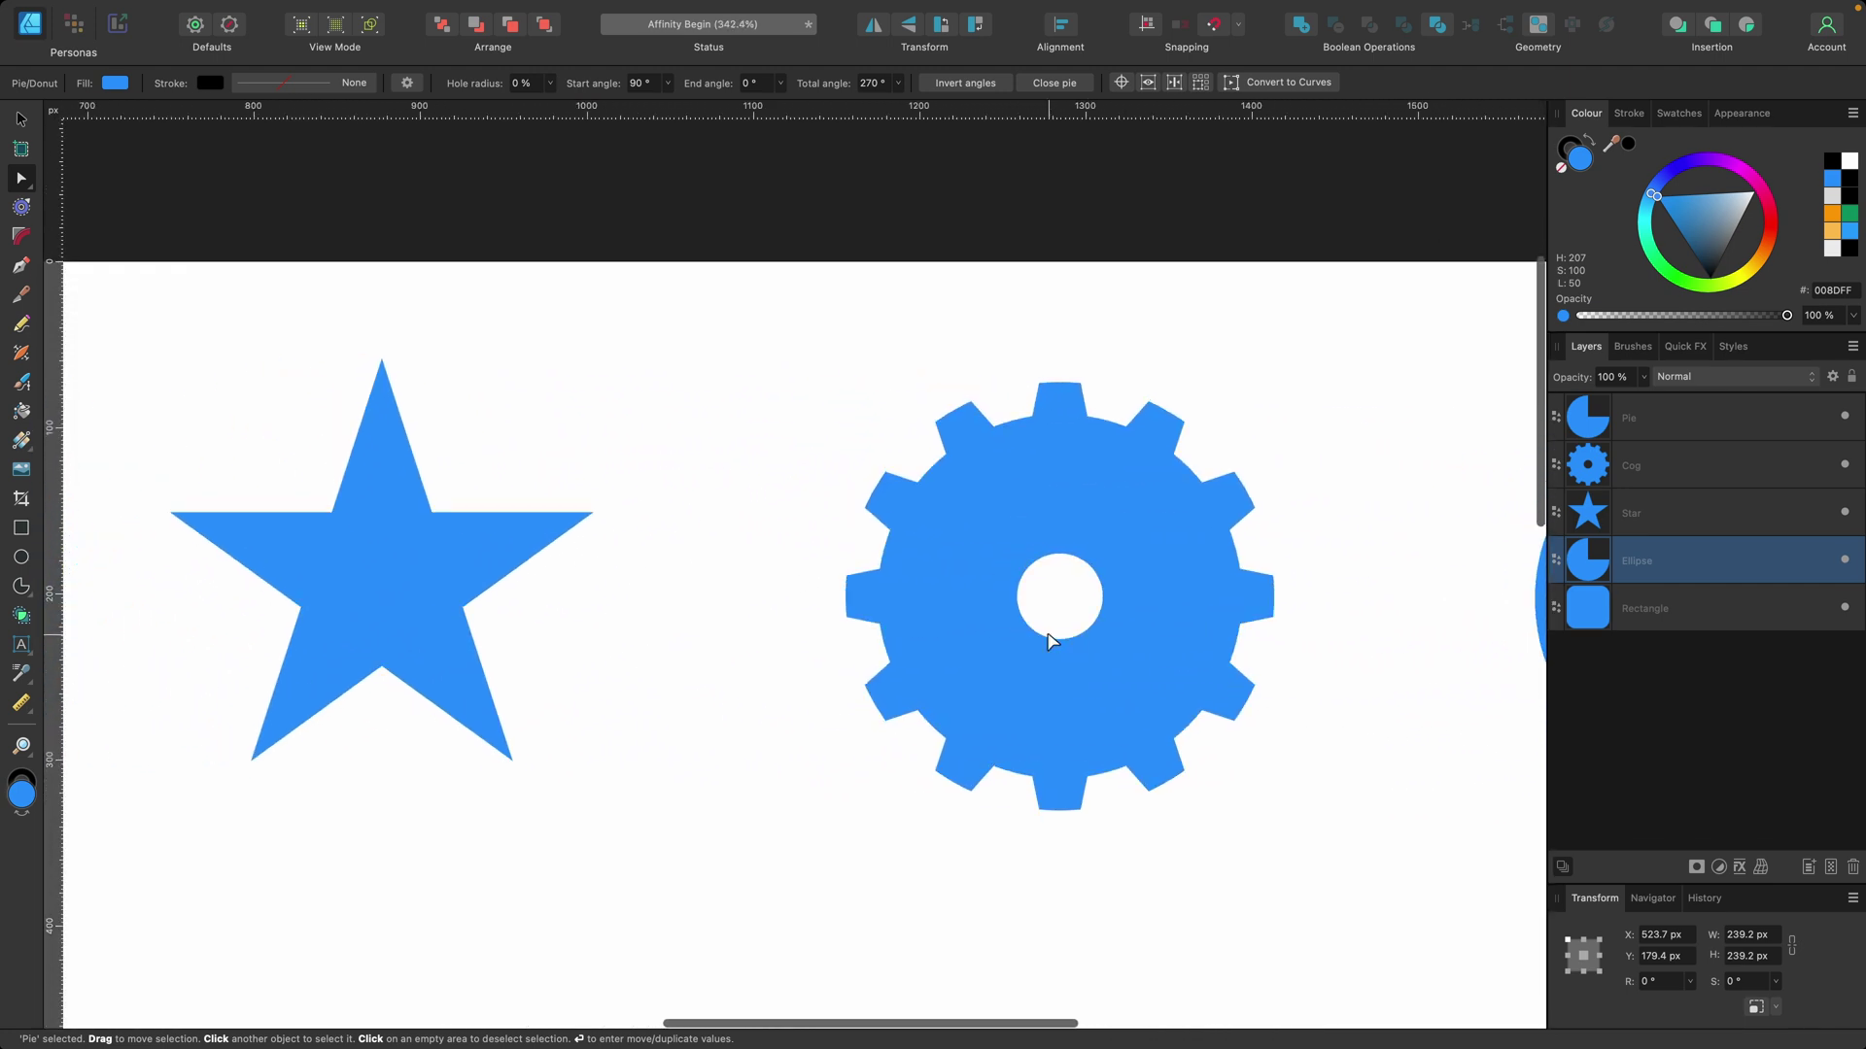
scroll(1048, 634, "left", 20)
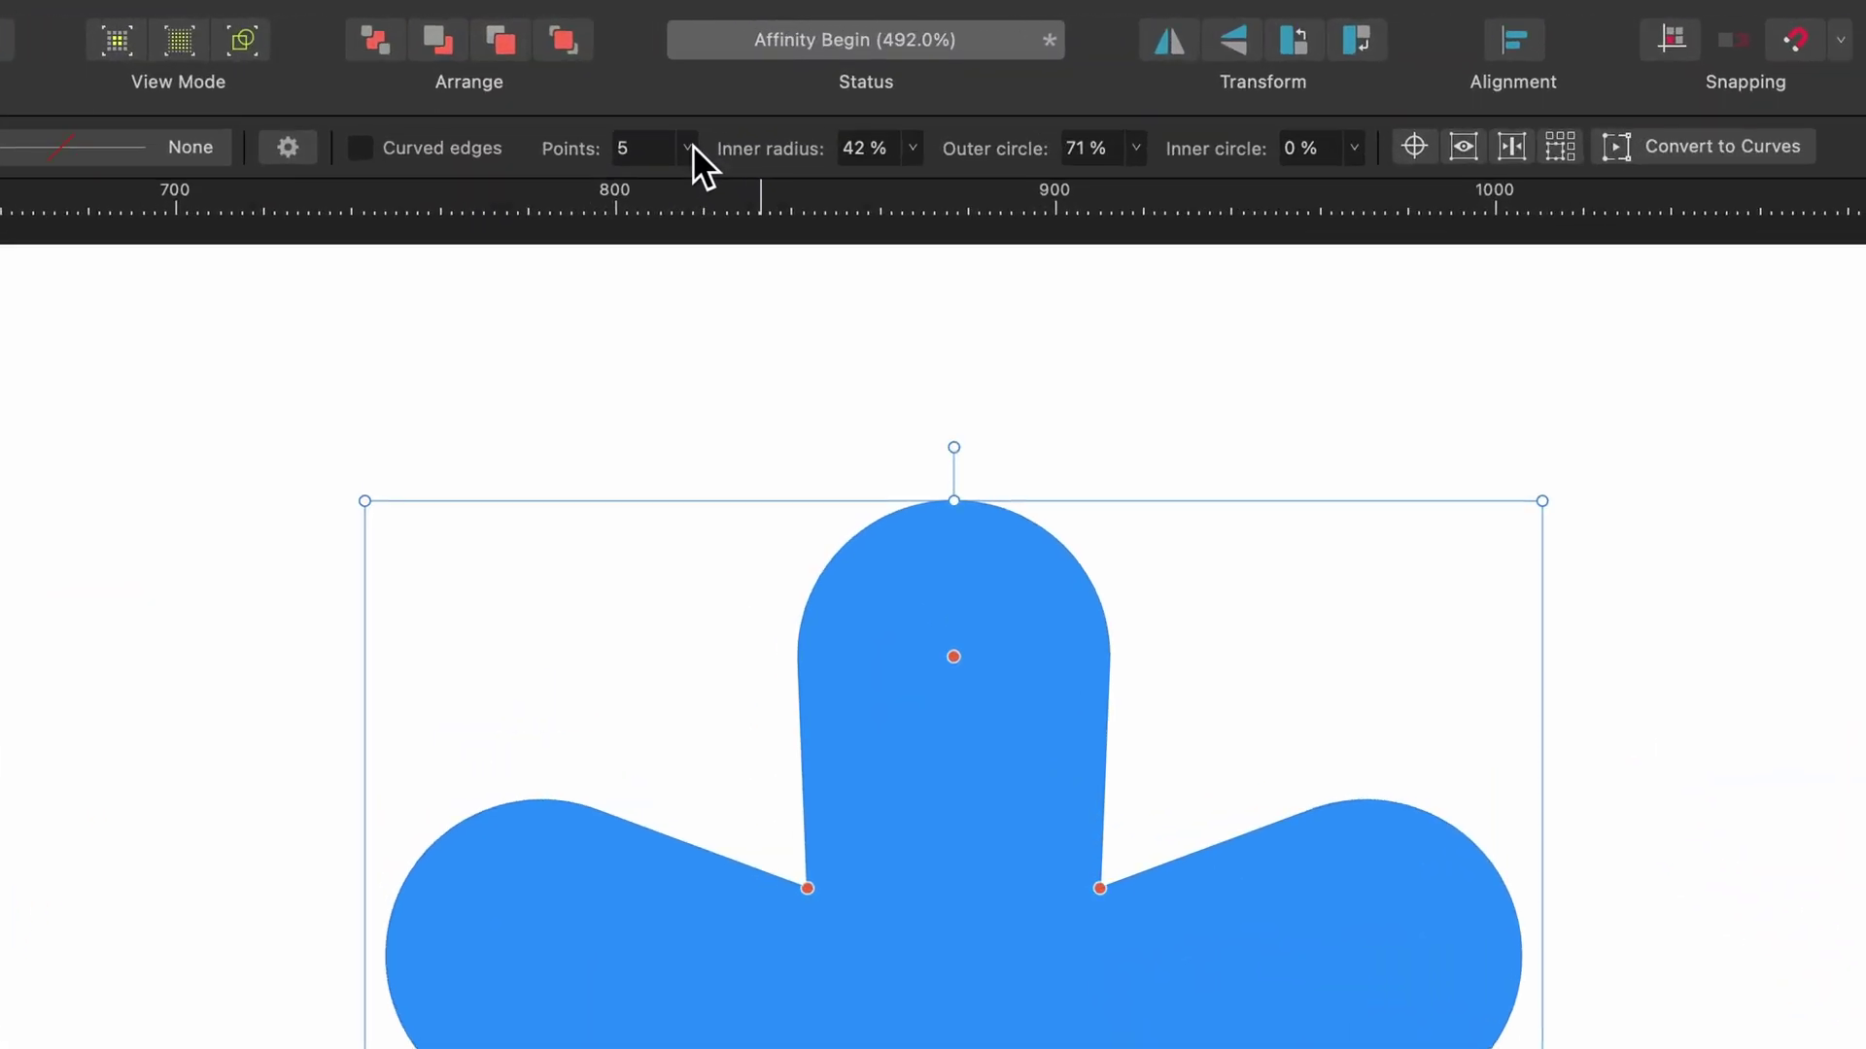
left_click(611, 82)
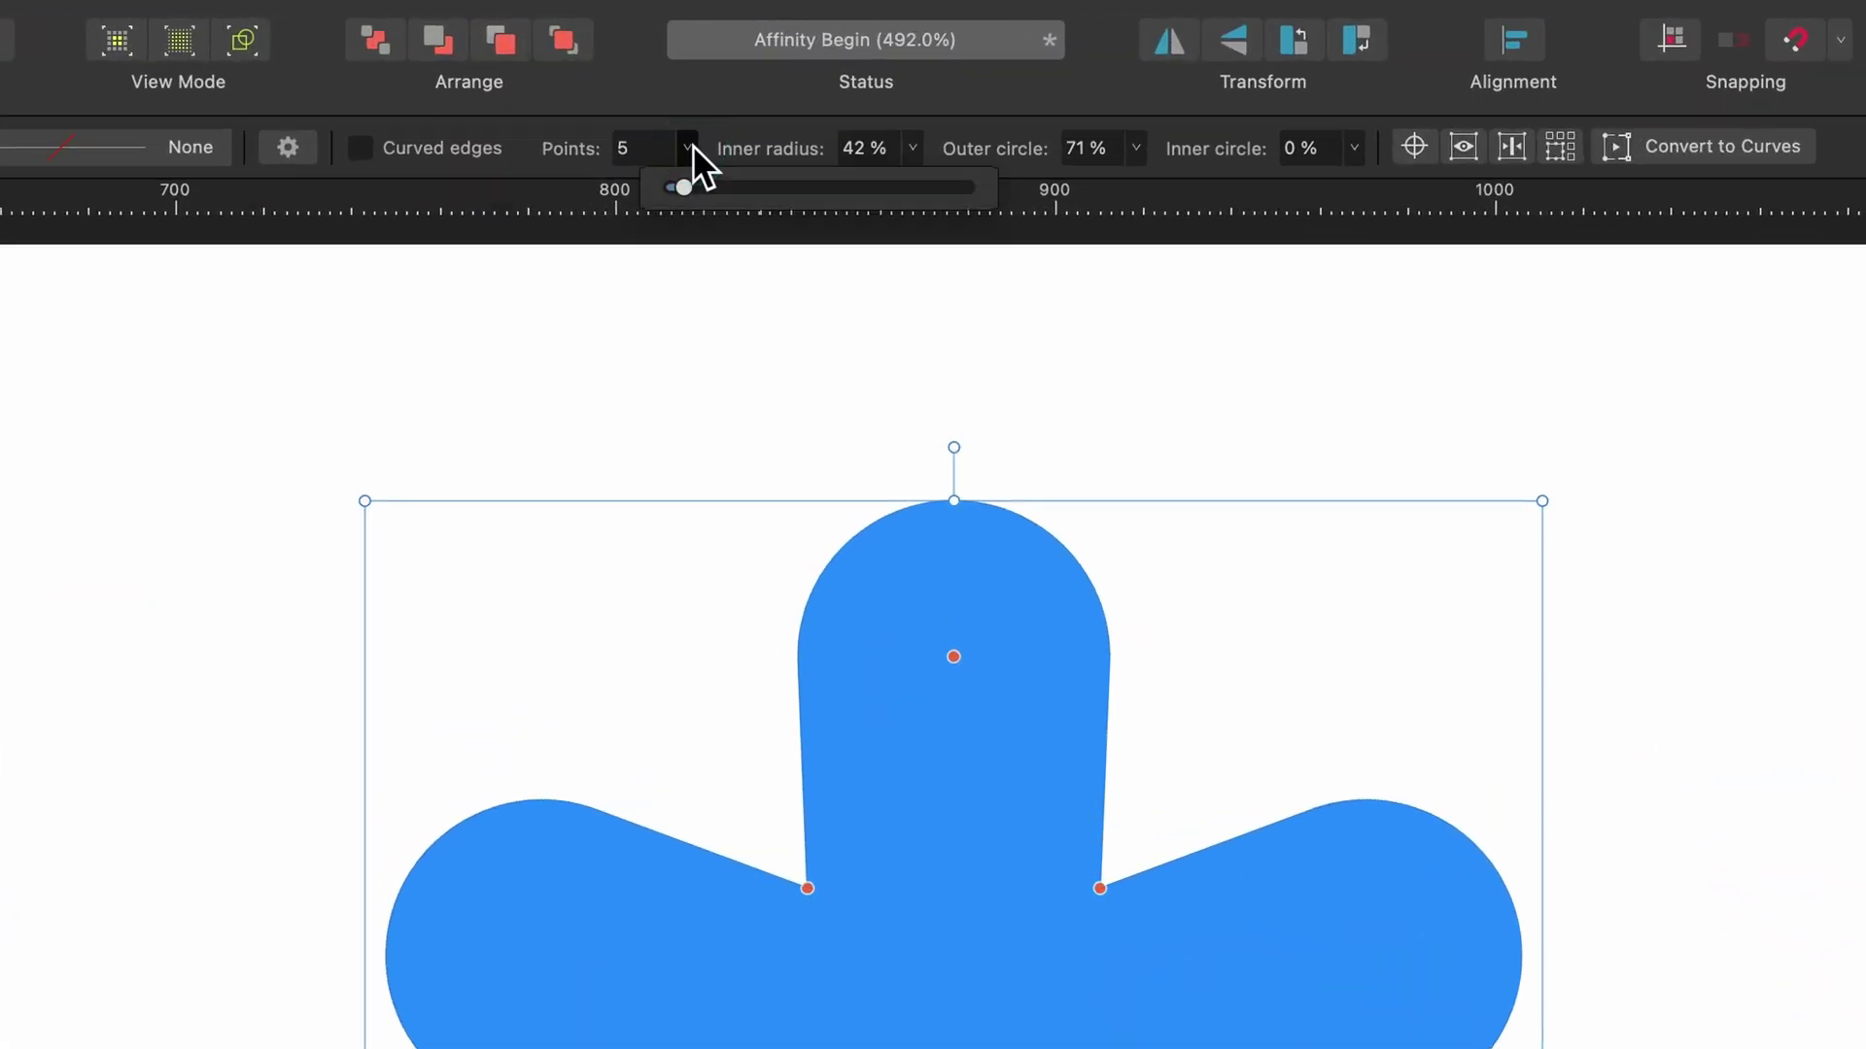
left_click_drag(682, 187, 778, 186)
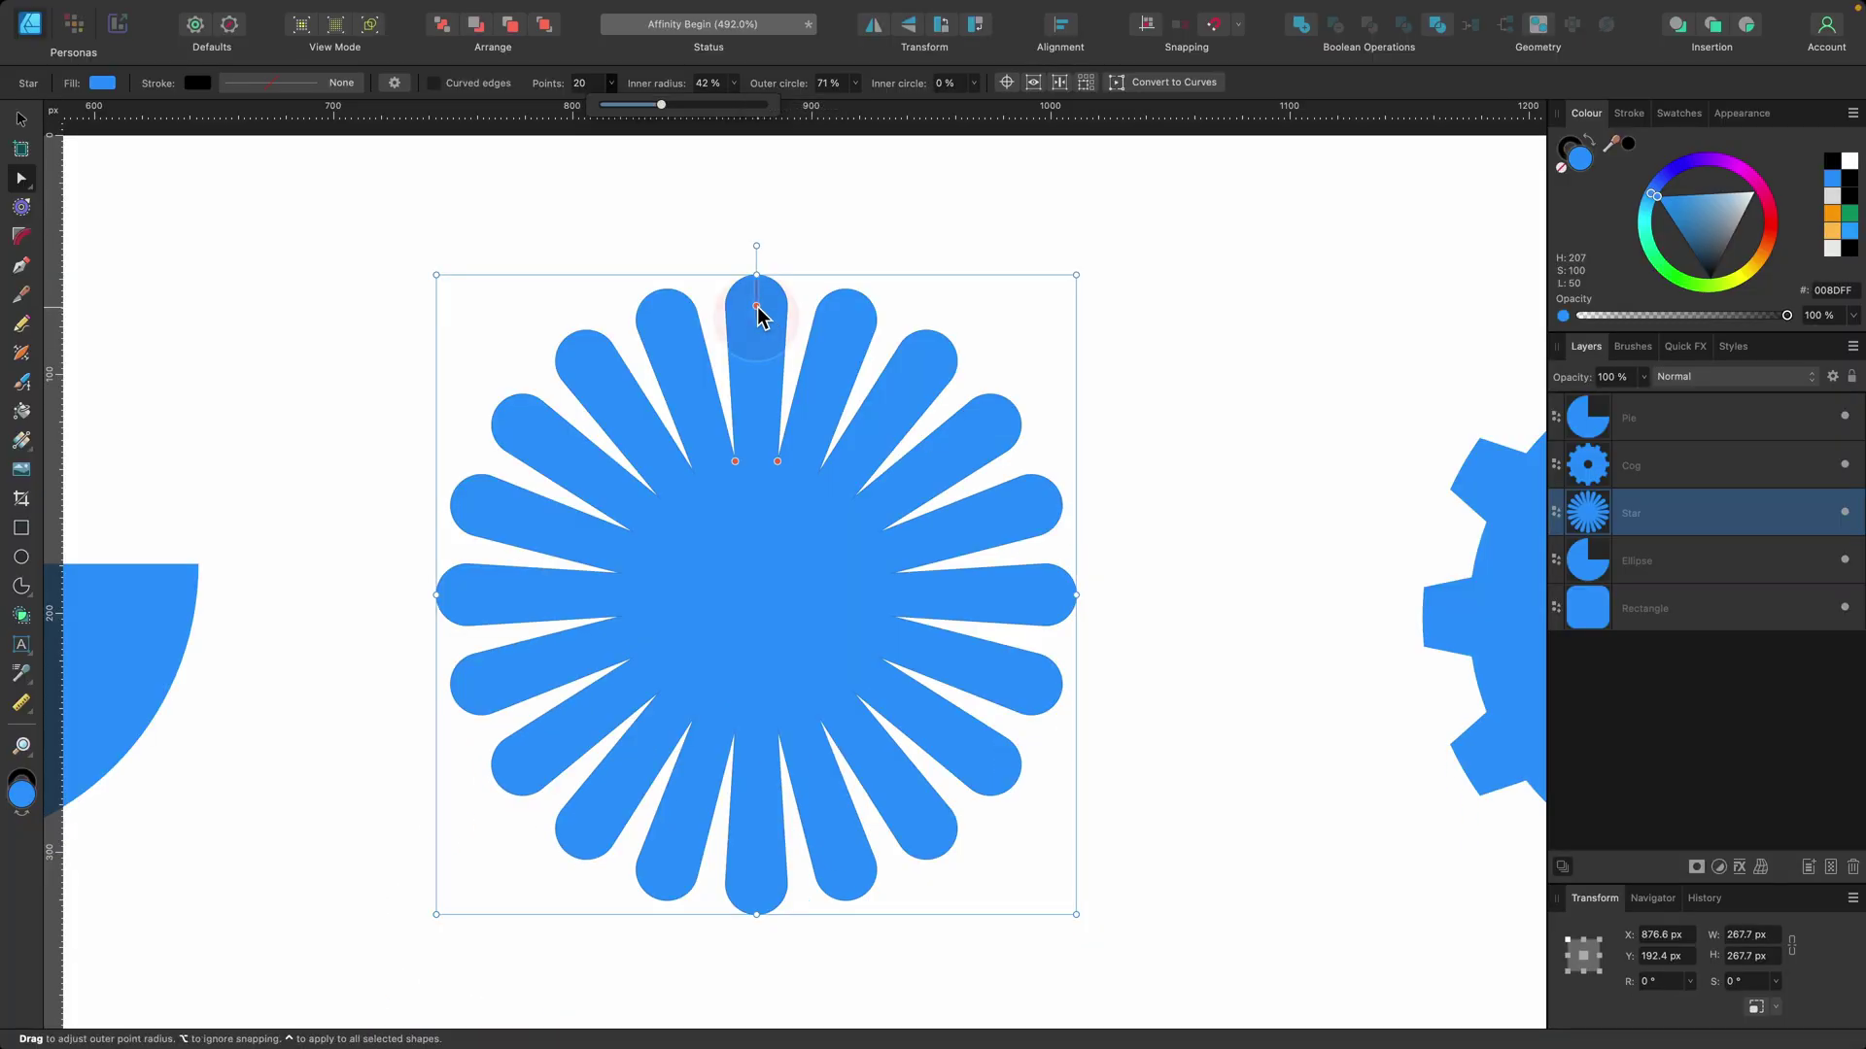
- Make the star's arms long and thin: 27% outer circle, 37% inner circle, 42% inner radius
left_click_drag(957, 557, 957, 574)
left_click_drag(756, 314, 756, 287)
left_click_drag(974, 104, 1076, 101)
left_click_drag(735, 461, 738, 474)
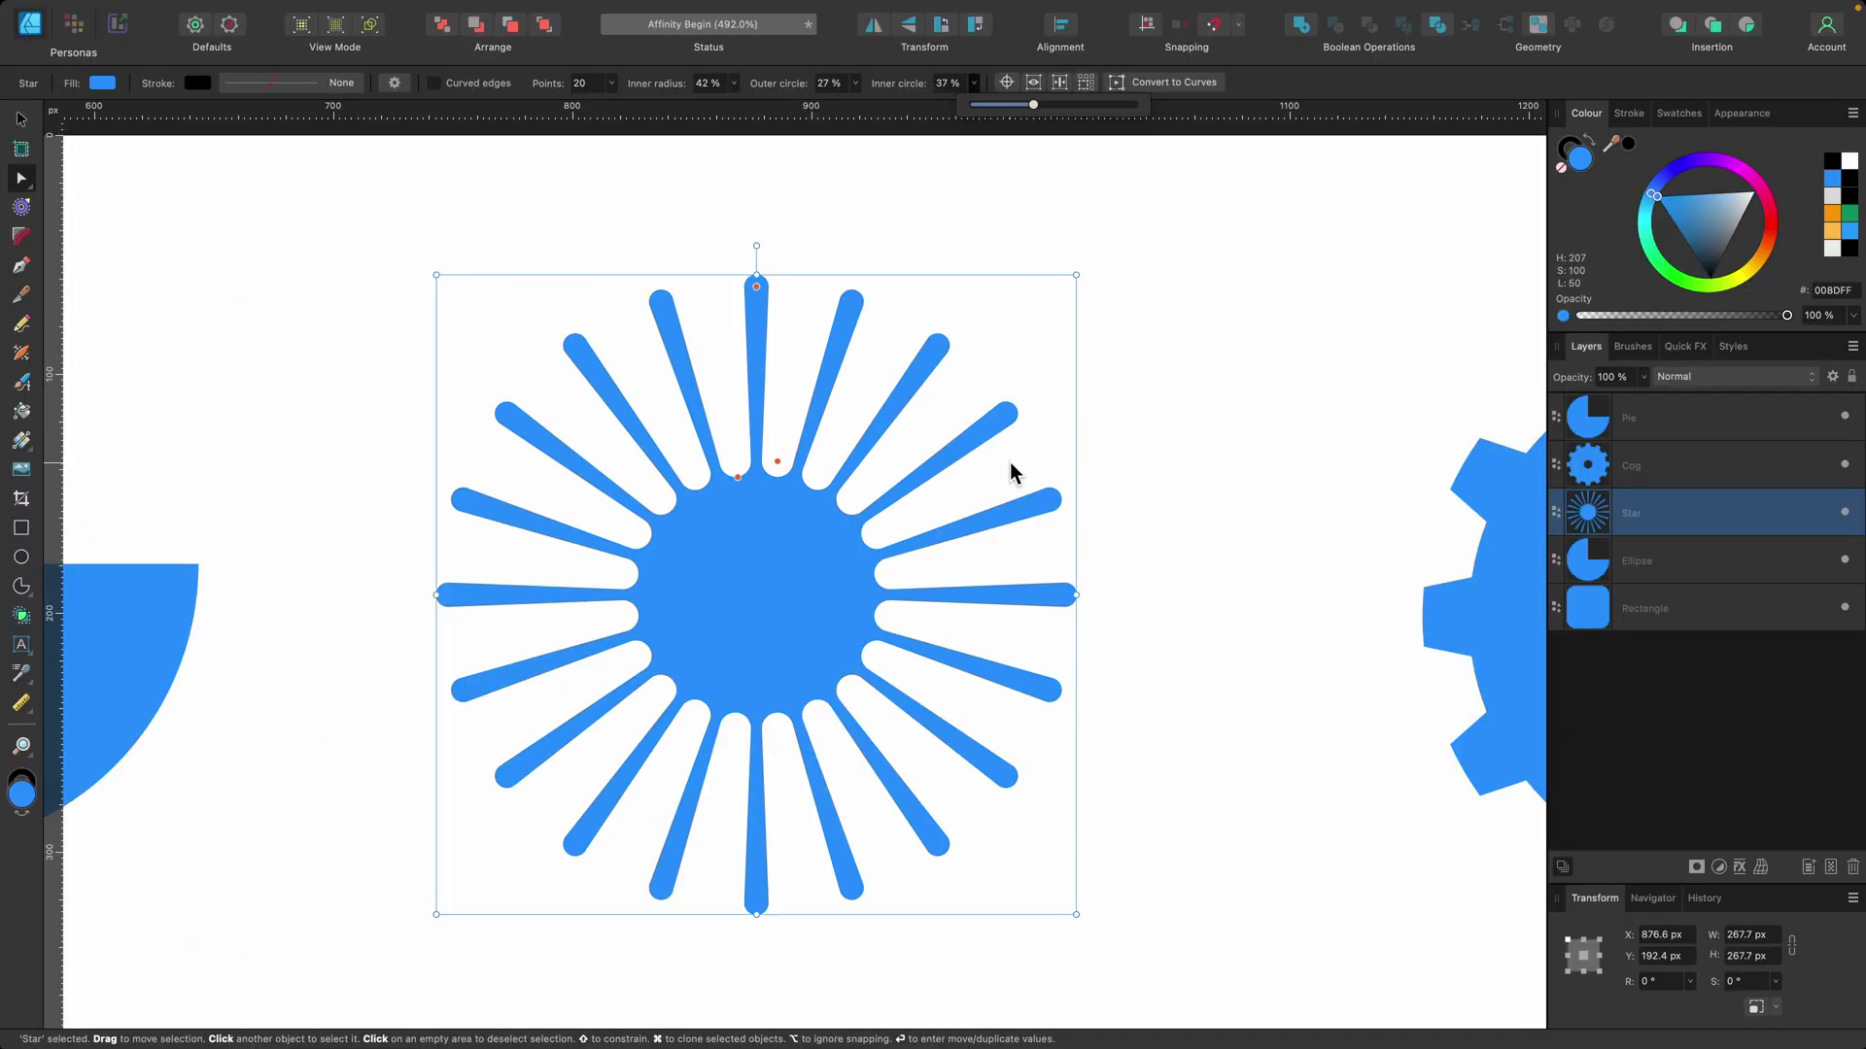
scroll(861, 523, "right", 10)
- Select the cog and set its inner radius to 64% and tooth curvature to -100%
scroll(1011, 463, "right", 6)
left_click(968, 513)
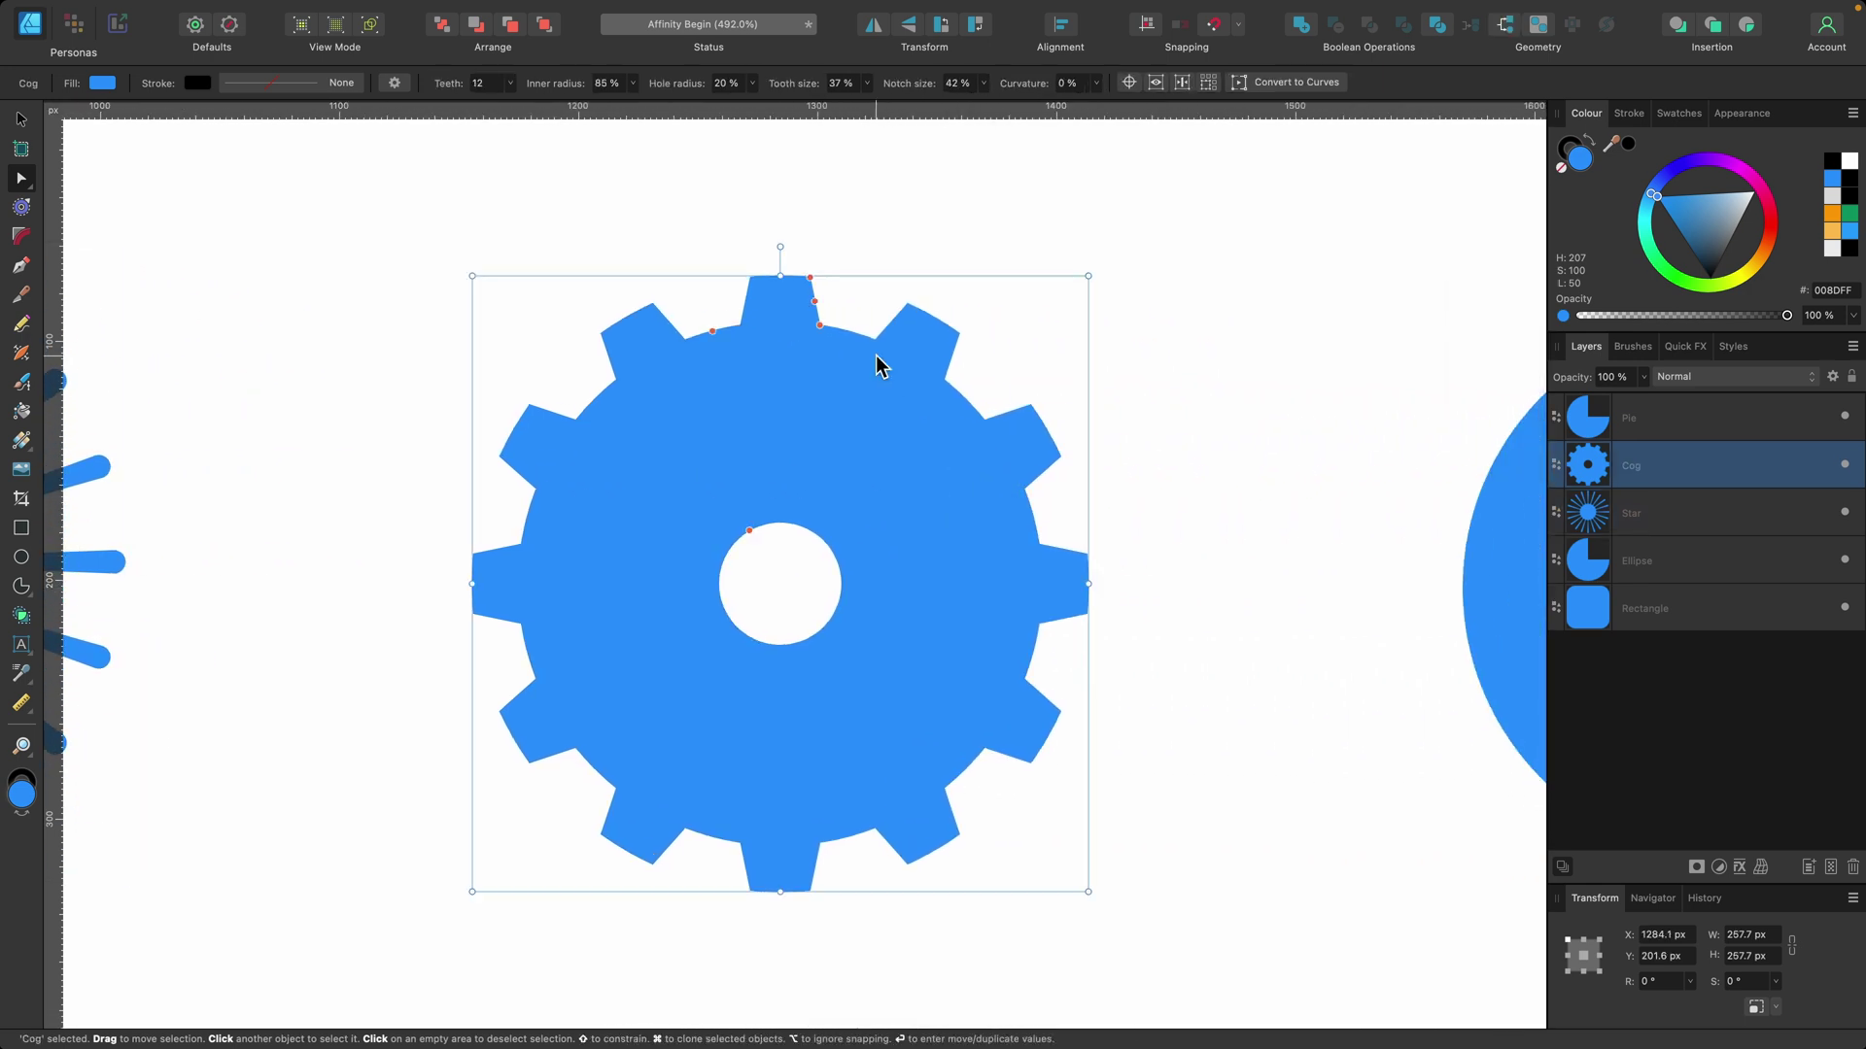
left_click_drag(709, 326, 741, 396)
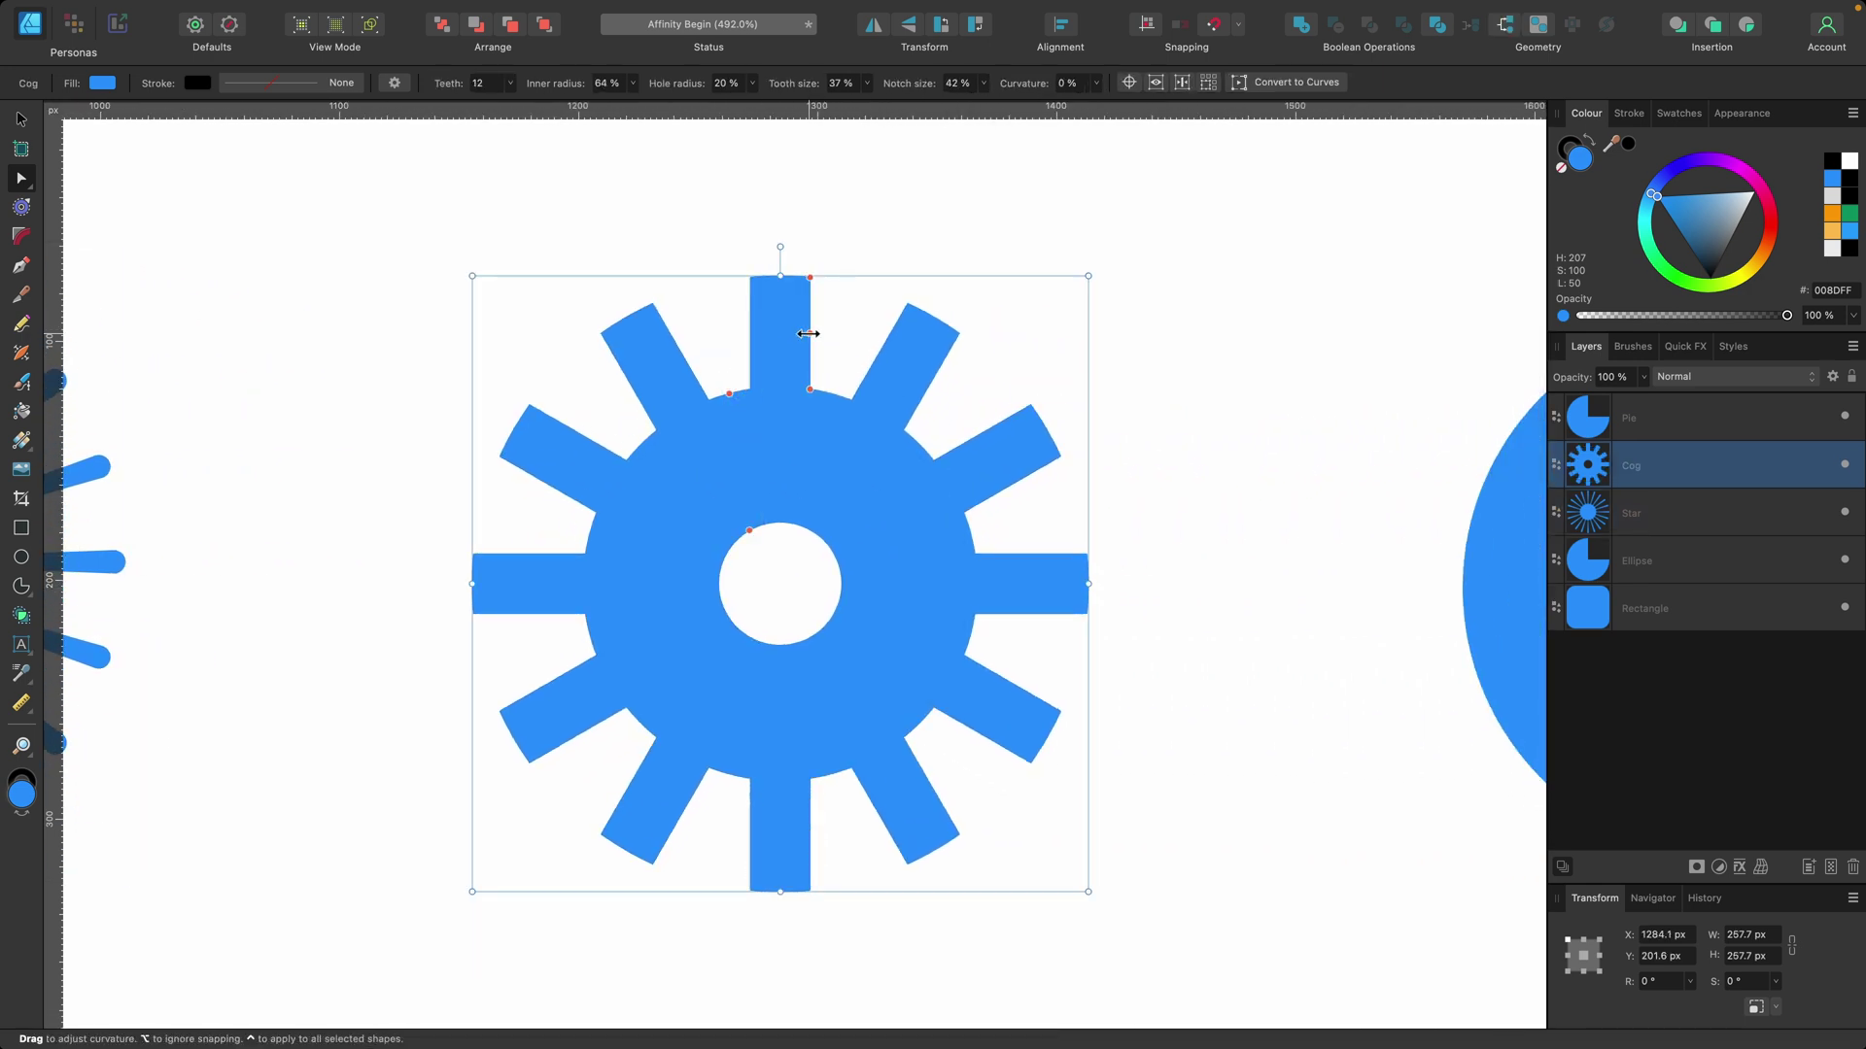
left_click_drag(809, 334, 874, 388)
scroll(998, 437, "down", 5)
left_click(1066, 557)
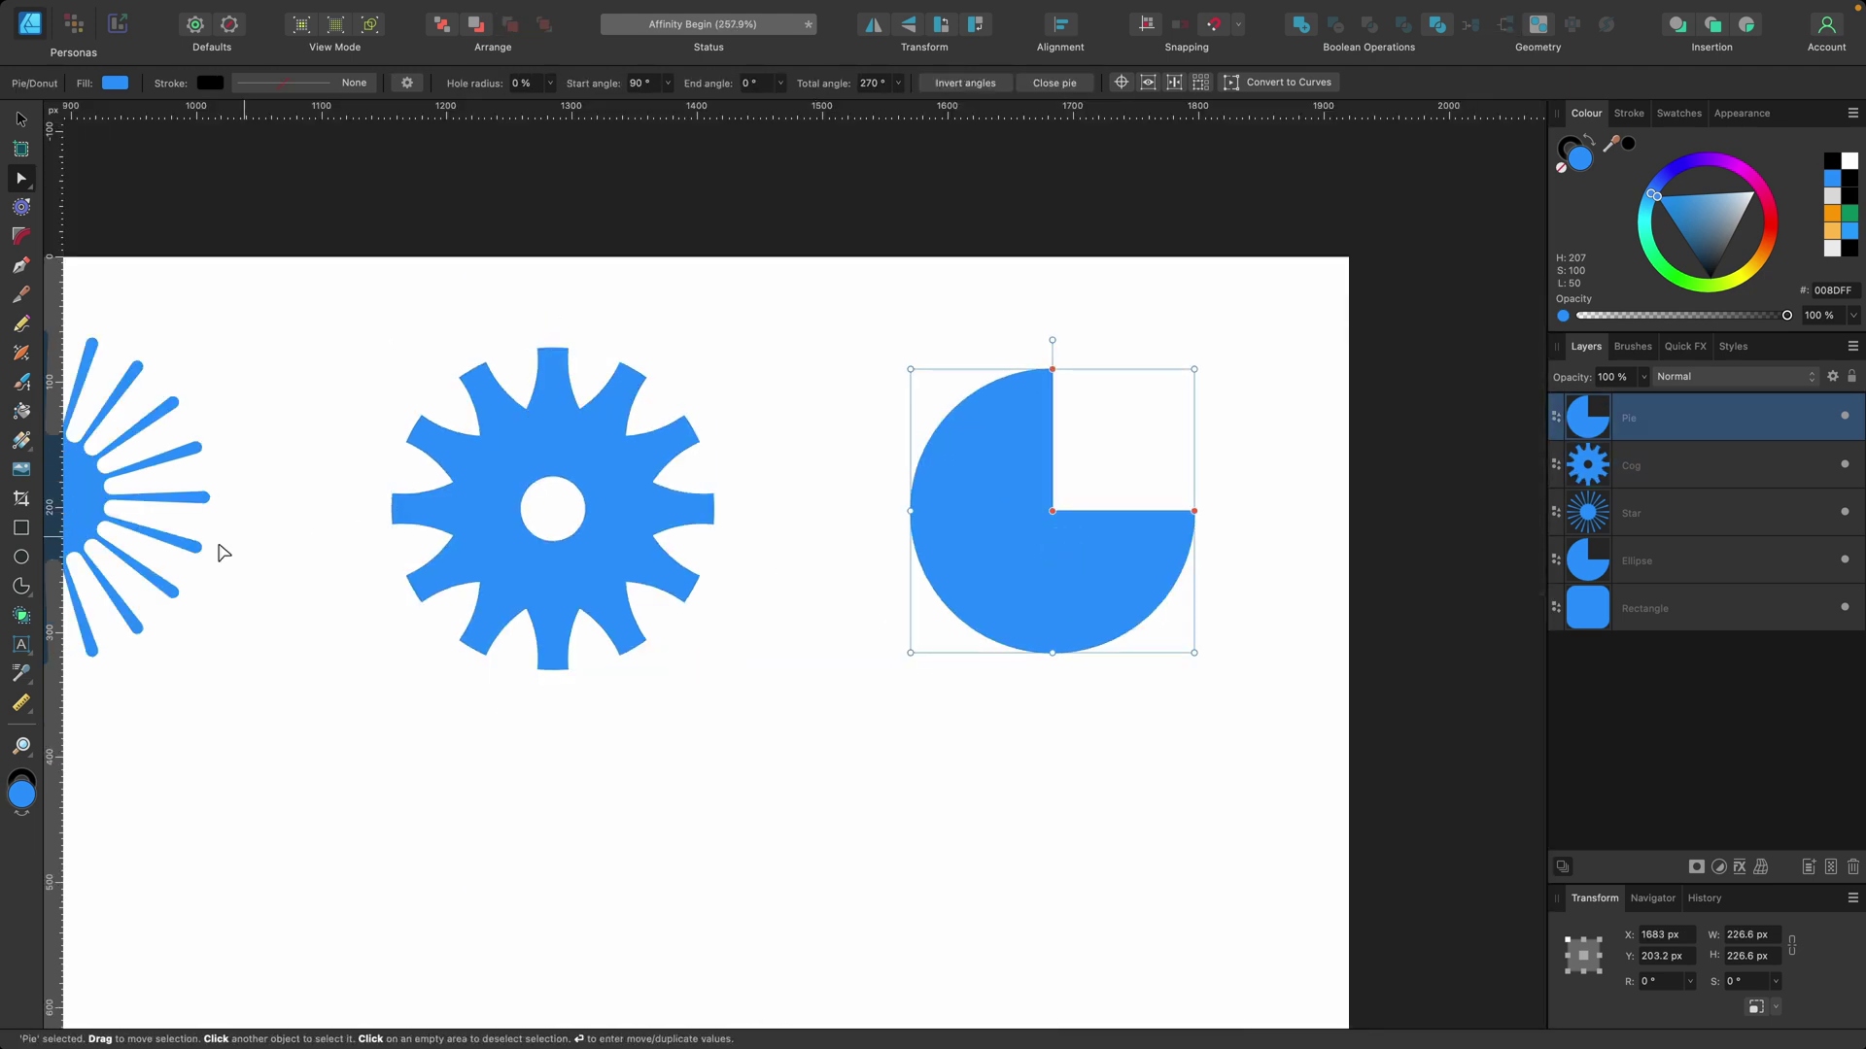
left_click(19, 587)
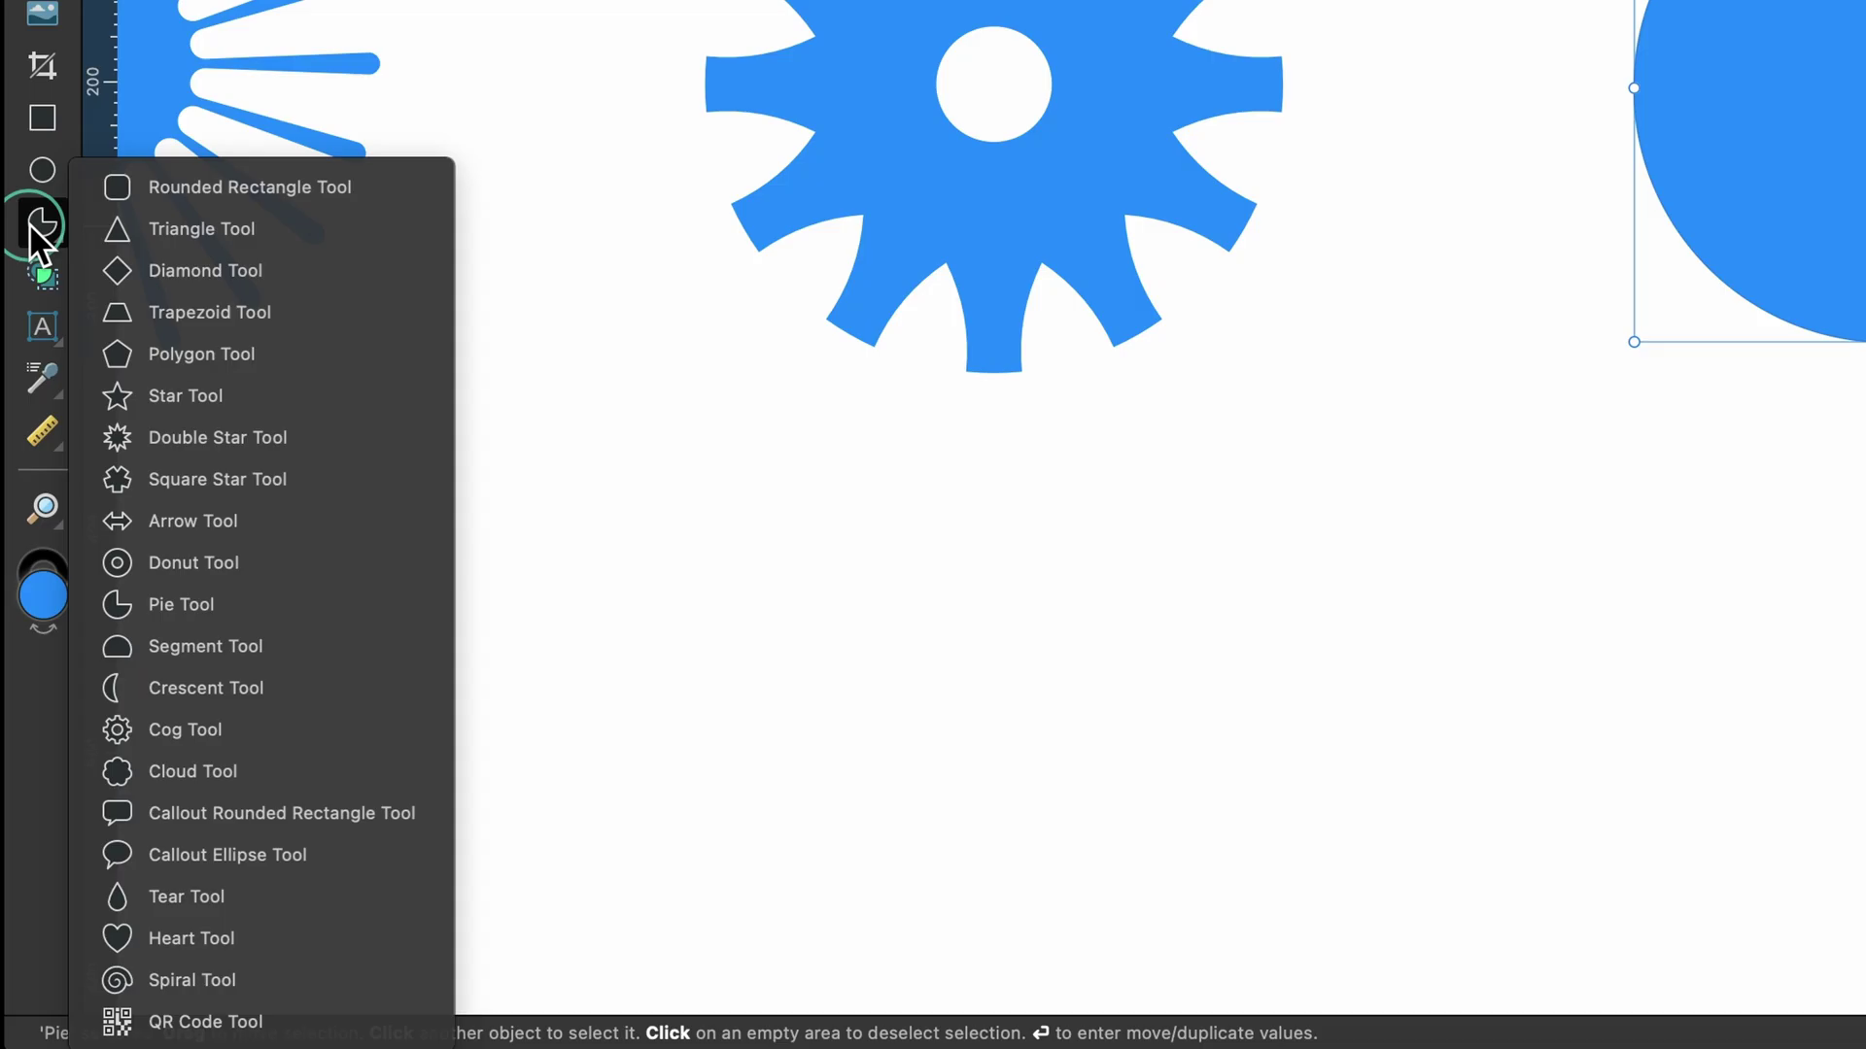
left_click(317, 1032)
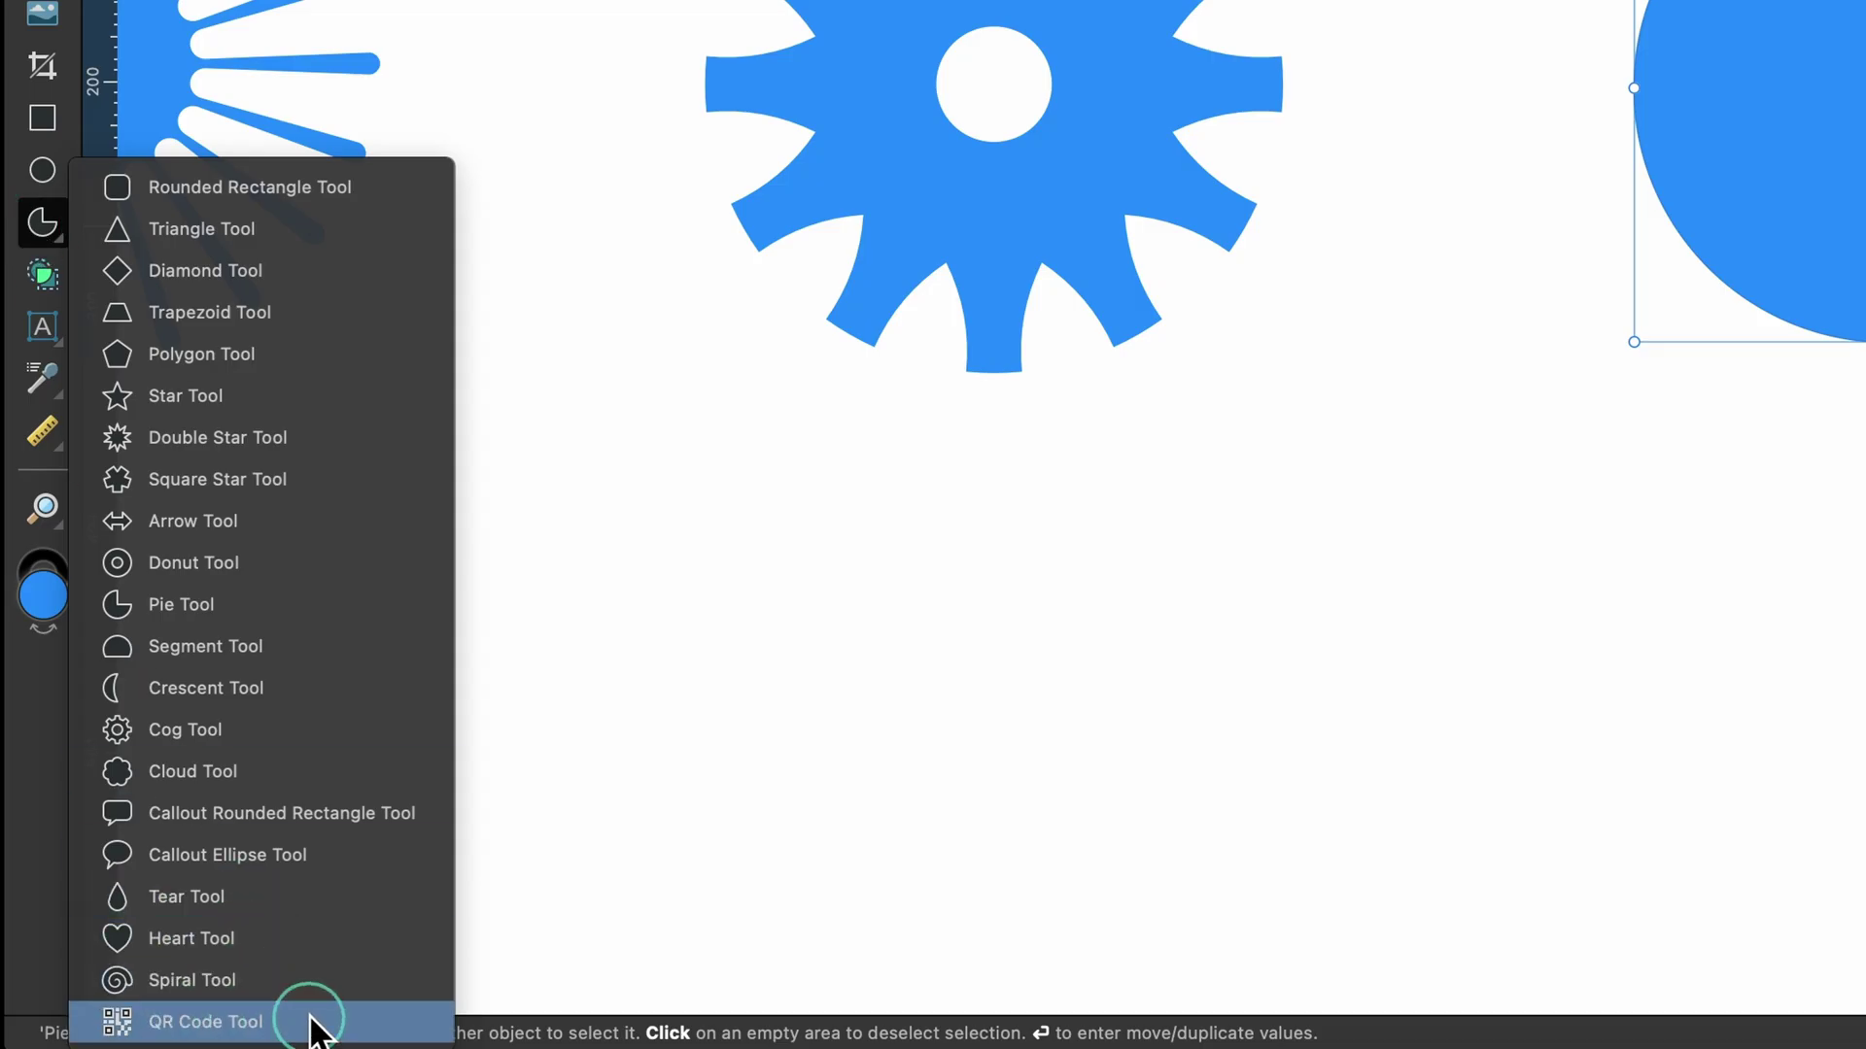
left_click(633, 458)
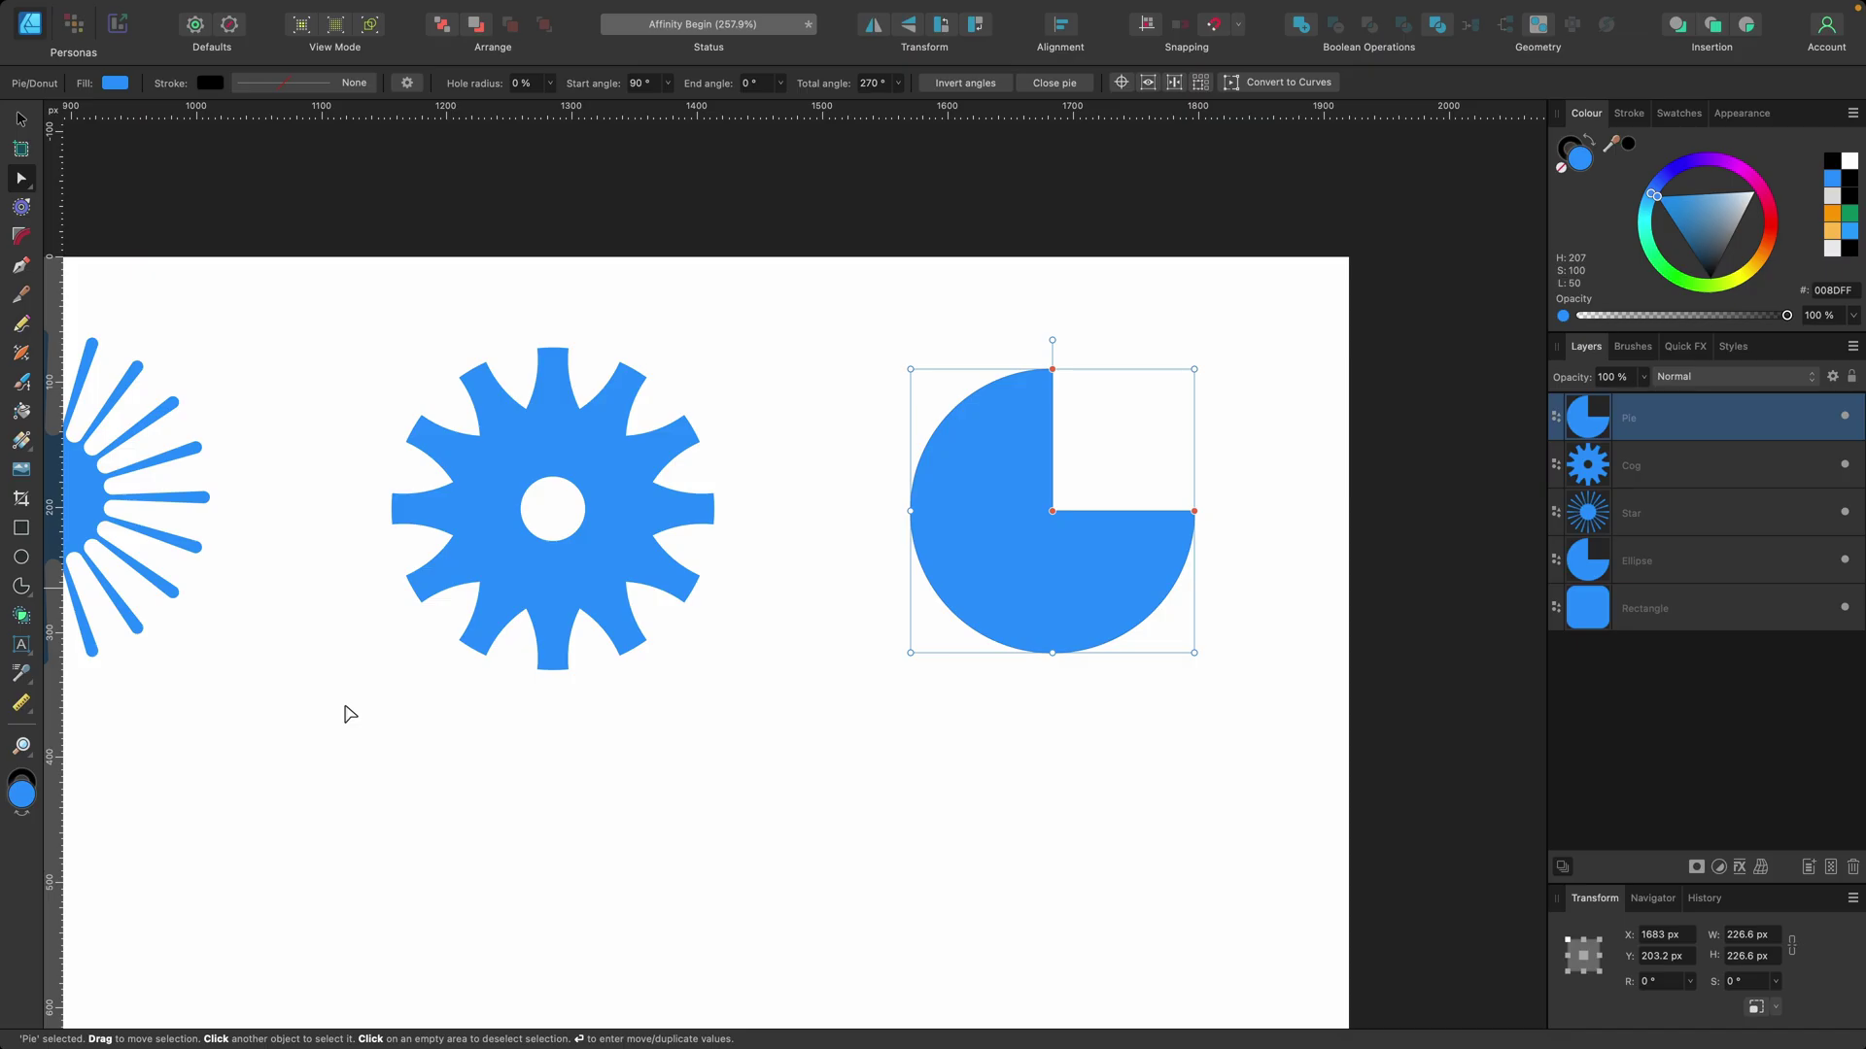